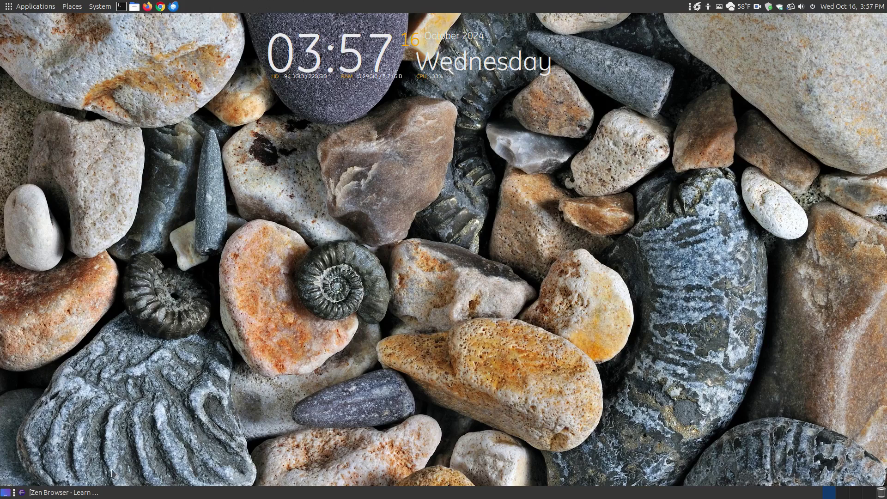
- Restore the Firefox window and scroll the Zen Browser article to its flatpak install commands
click(95, 492)
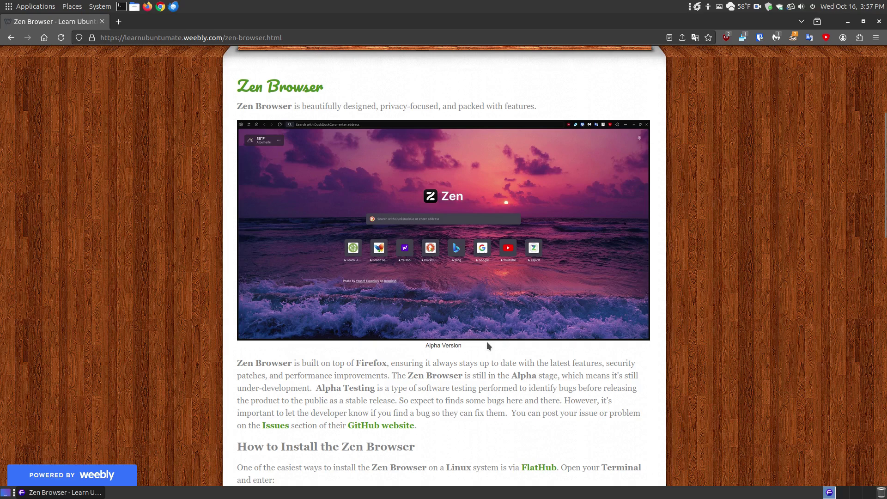
scroll(484, 345, down, 2)
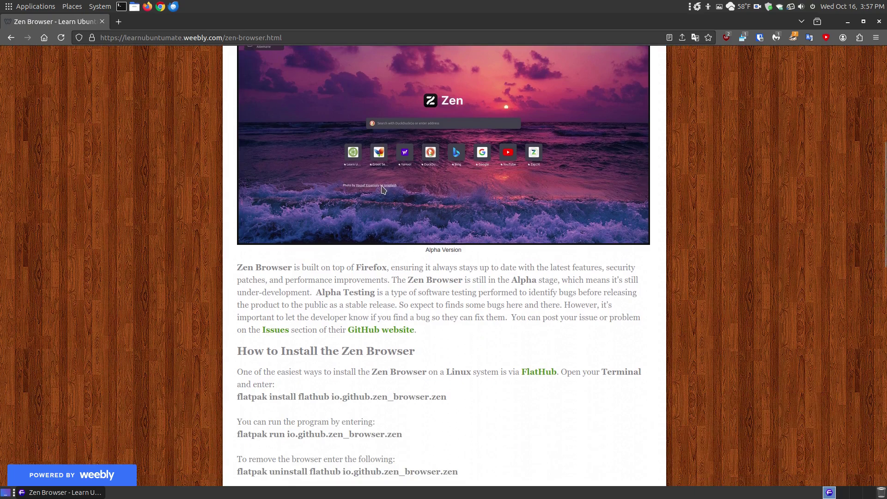
scroll(382, 189, up, 2)
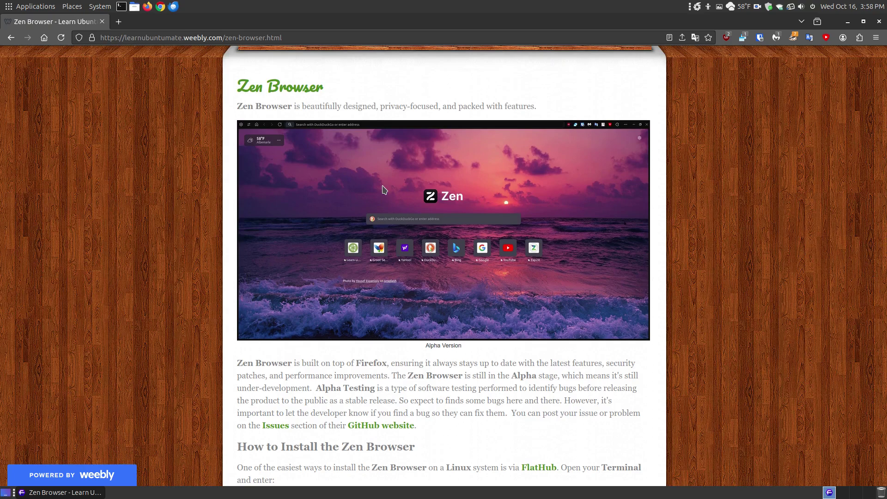
scroll(382, 190, down, 2)
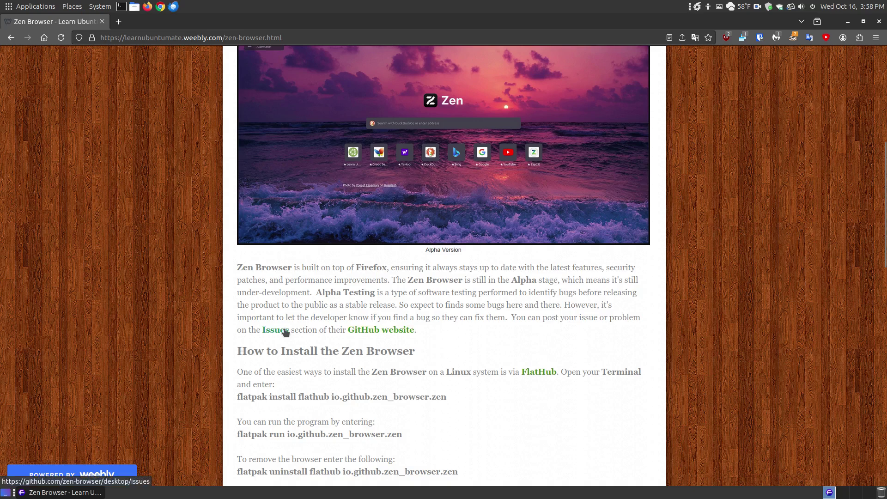
- Follow the article's link to the zen-browser/desktop GitHub Issues page in a new tab
click(355, 333)
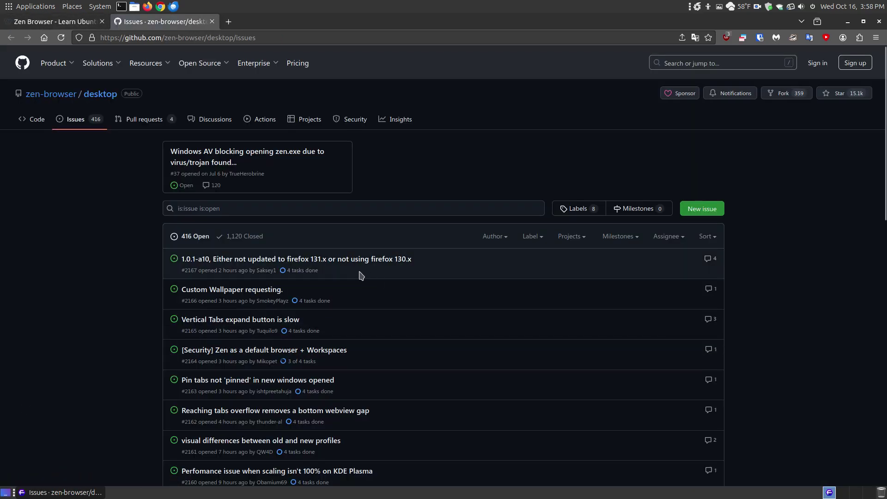
mouse_move(323, 266)
- Launch Zen Browser from Applications > Internet and reveal its sidebar at the left edge
click(16, 7)
mouse_move(41, 86)
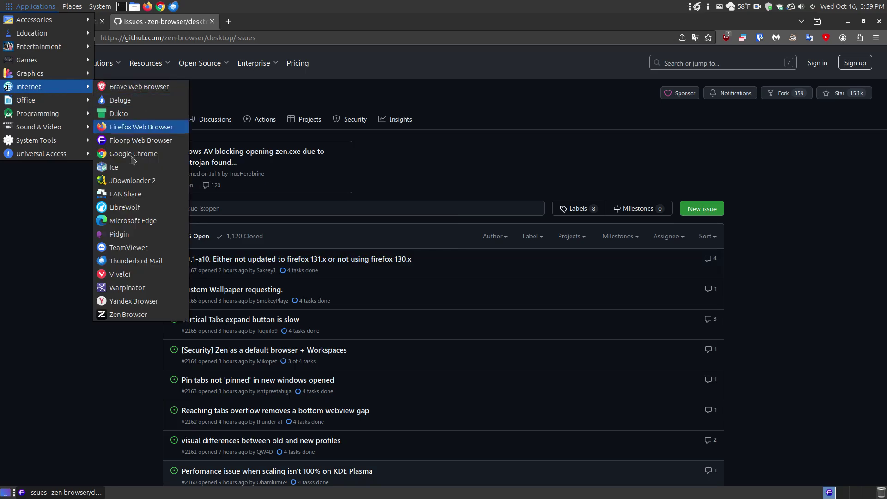
click(126, 315)
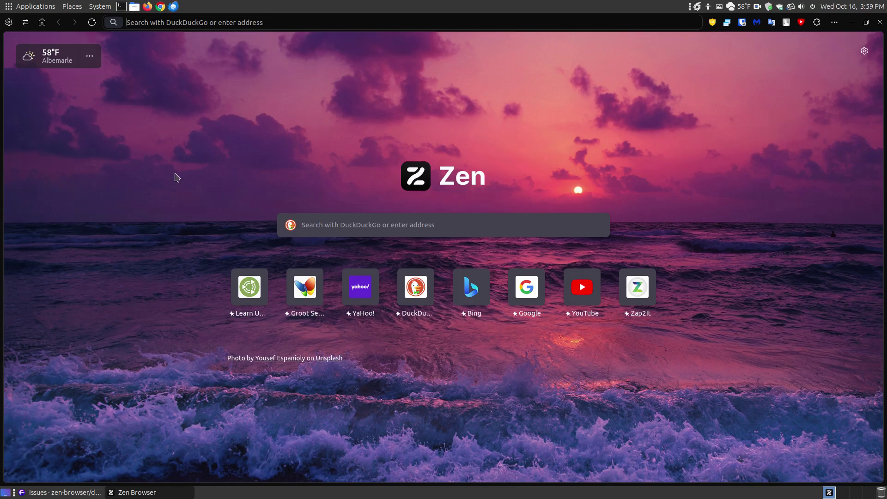
mouse_move(1, 183)
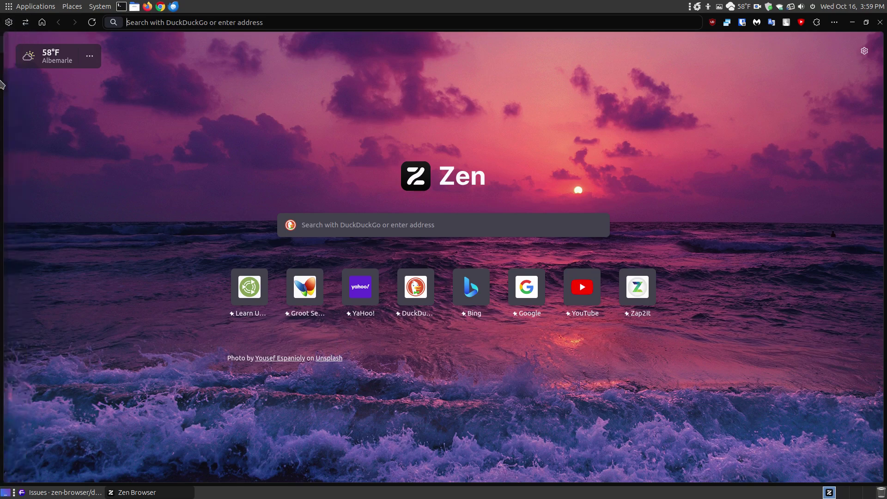
mouse_move(1, 261)
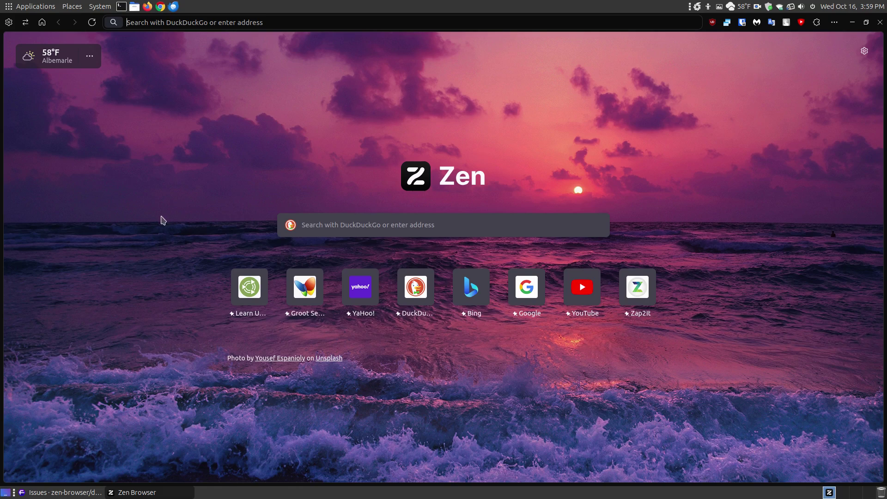
- Open Zen Browser Settings from the ⋯ menu and scroll General down to Files and Applications
click(834, 22)
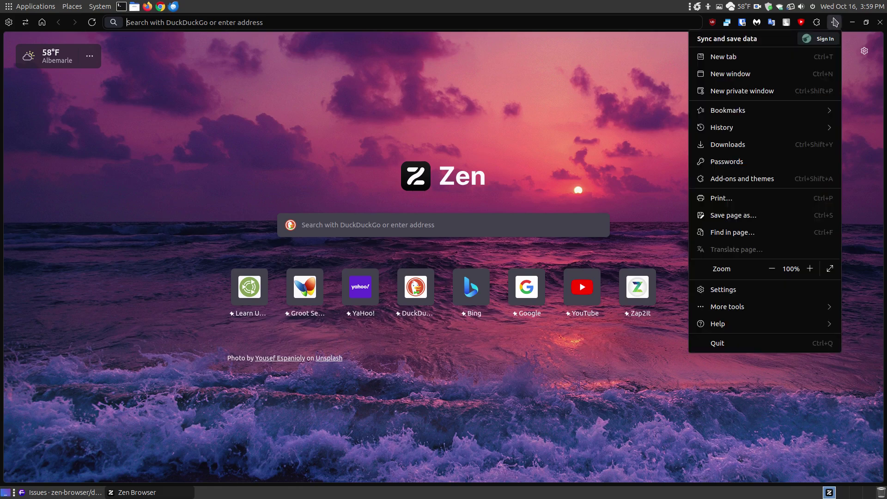
click(720, 290)
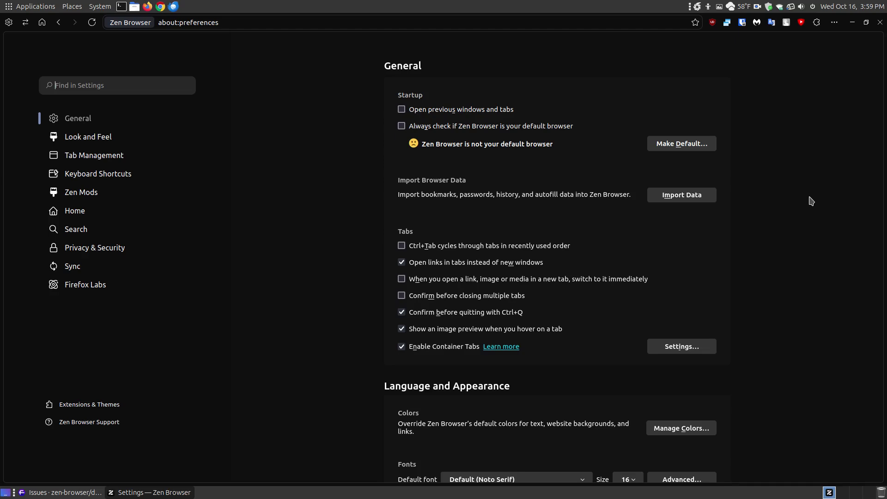
scroll(801, 199, down, 1)
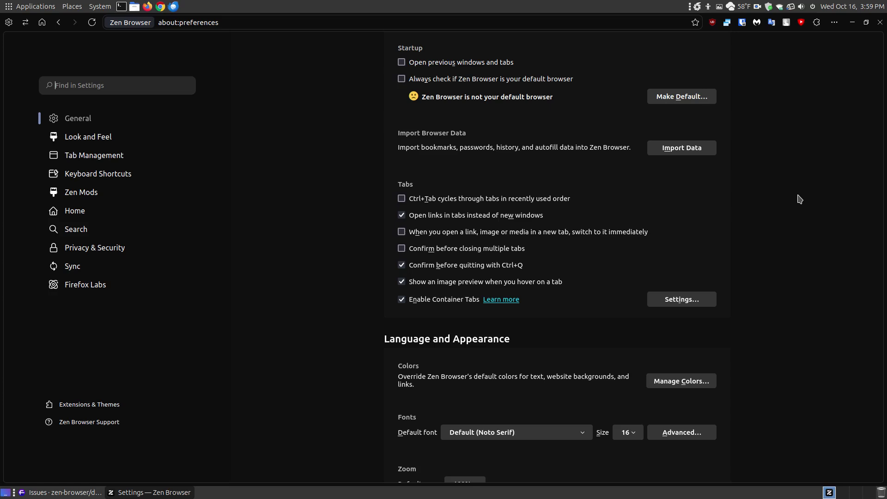
scroll(753, 202, down, 1)
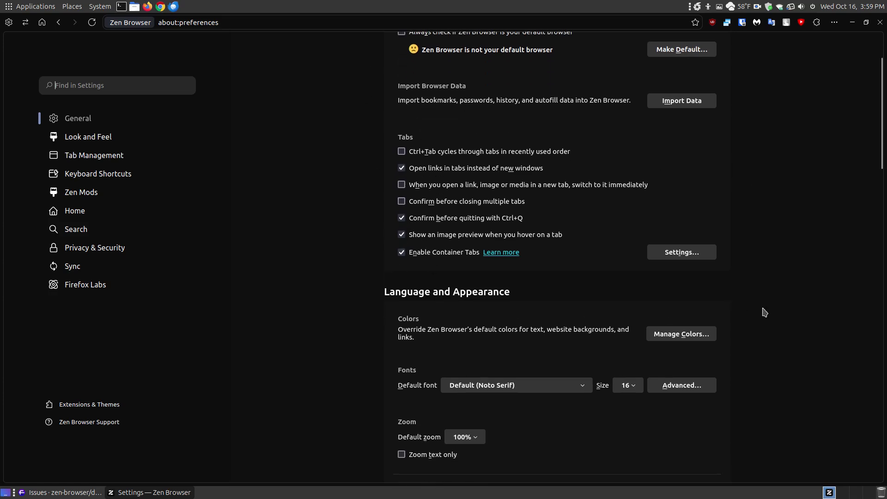
scroll(810, 296, down, 3)
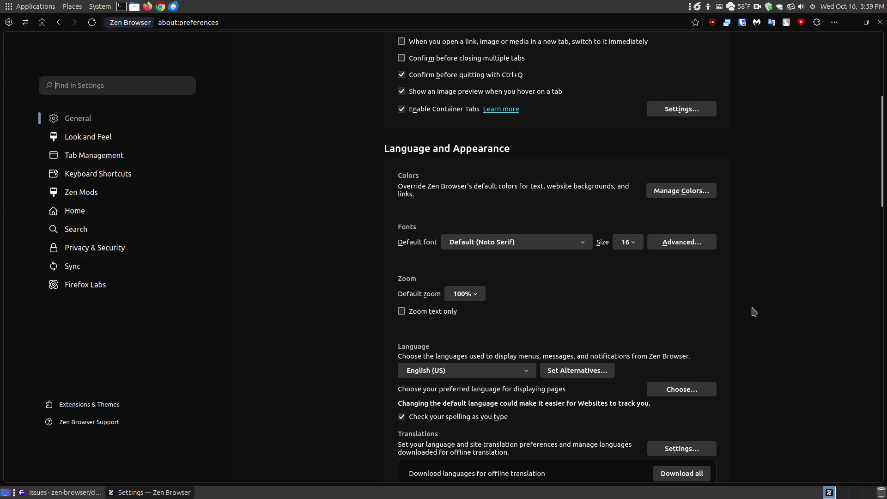
scroll(752, 311, down, 2)
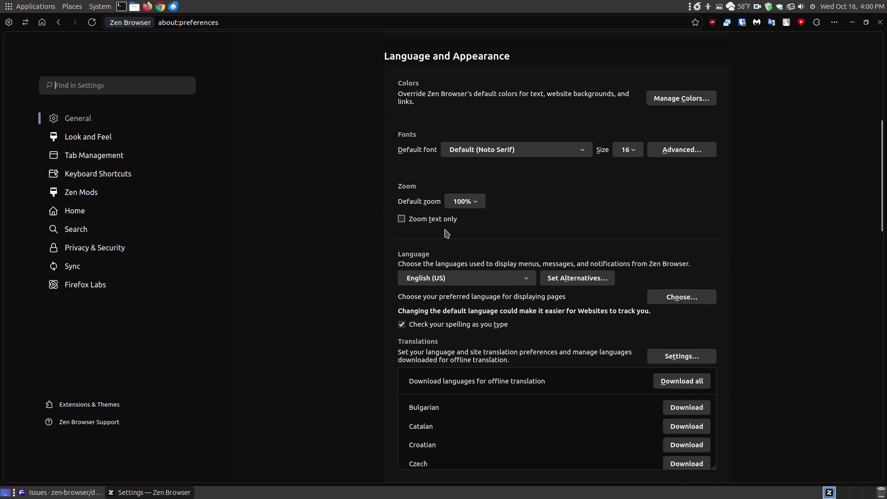
scroll(812, 223, down, 2)
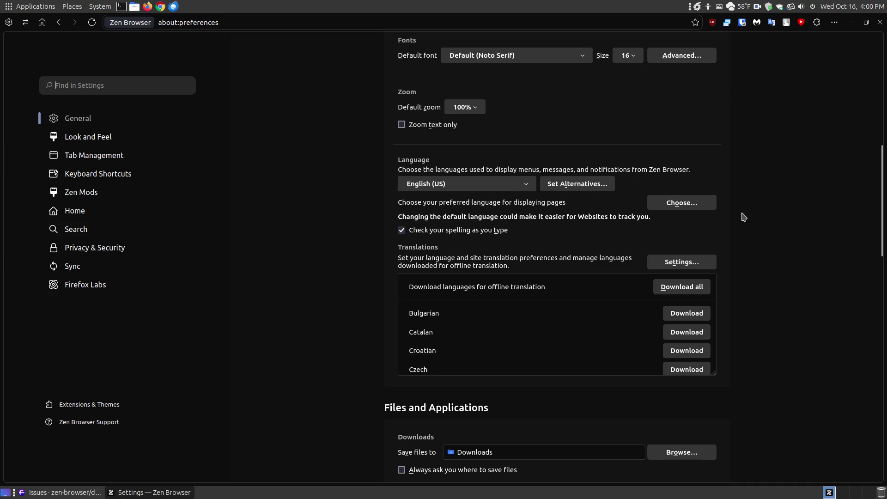
scroll(843, 231, down, 3)
scroll(843, 237, down, 2)
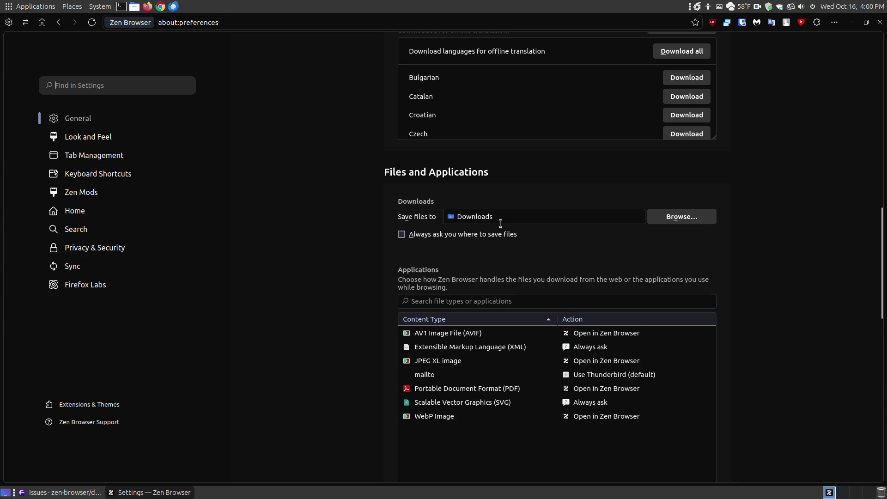
scroll(860, 291, down, 4)
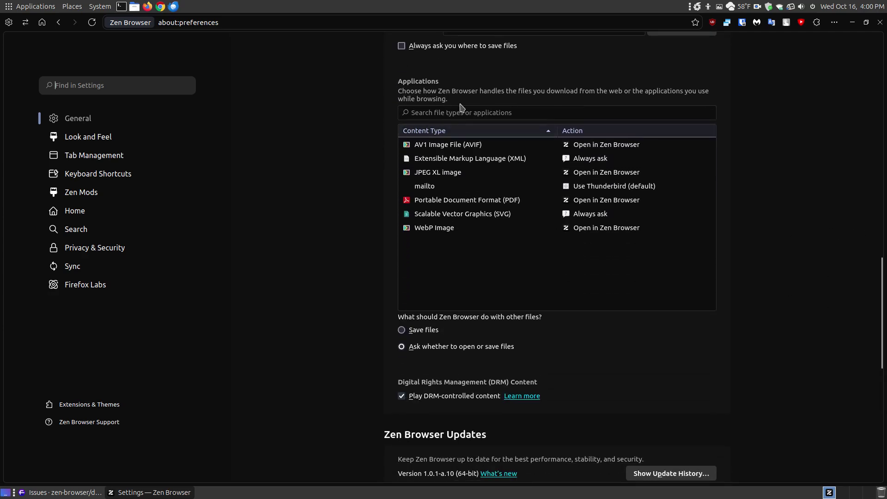
scroll(838, 273, down, 2)
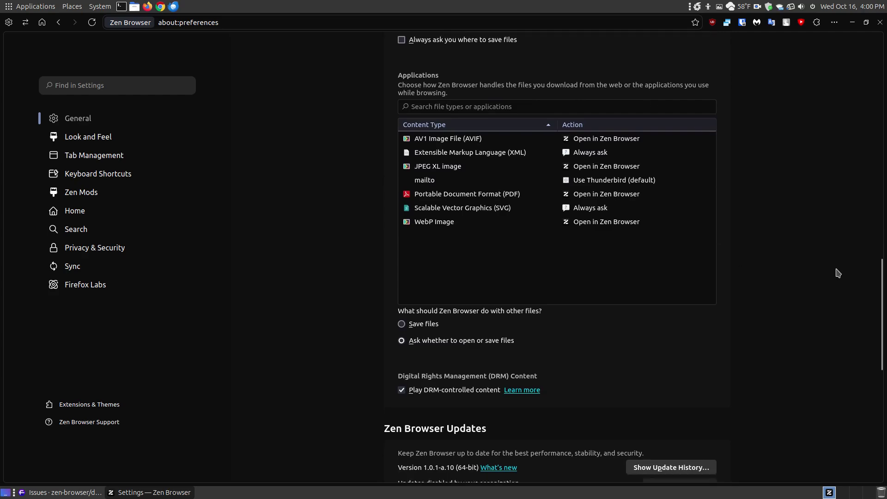
scroll(837, 272, down, 1)
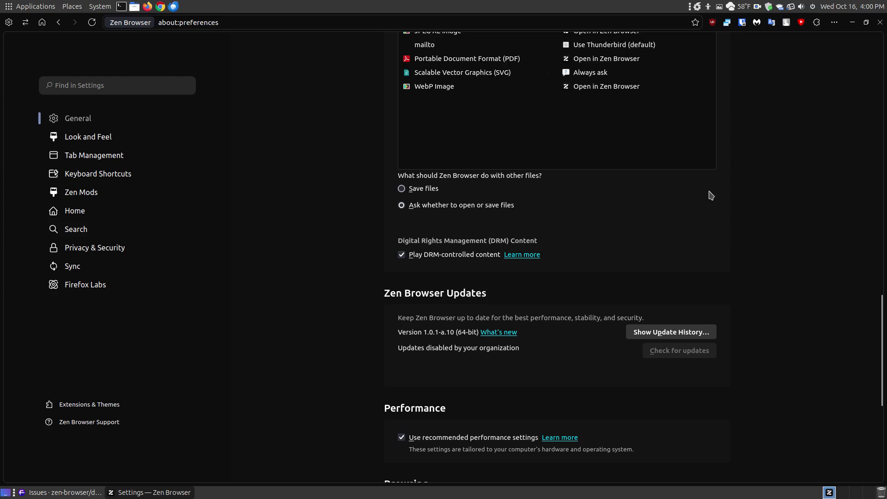
scroll(711, 196, down, 2)
scroll(828, 251, down, 1)
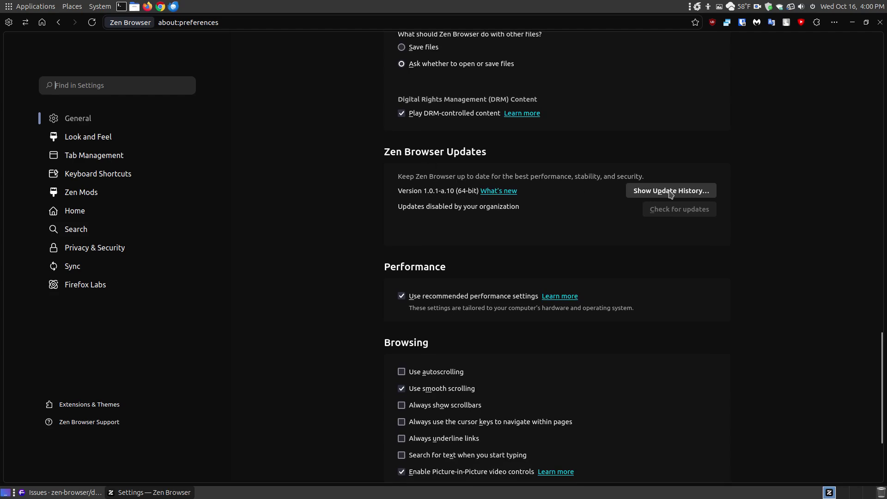
- Open the 1.0.1-a.10 release notes and expand its Fixes and Features lists
click(500, 191)
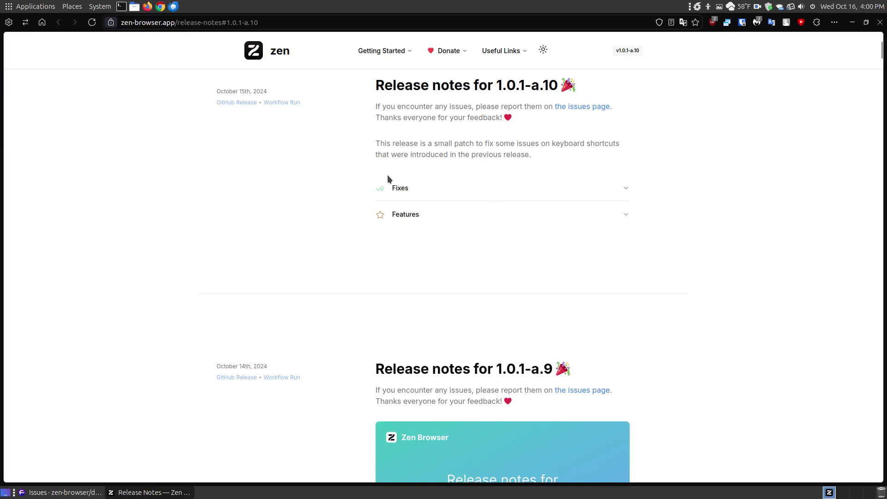
click(396, 186)
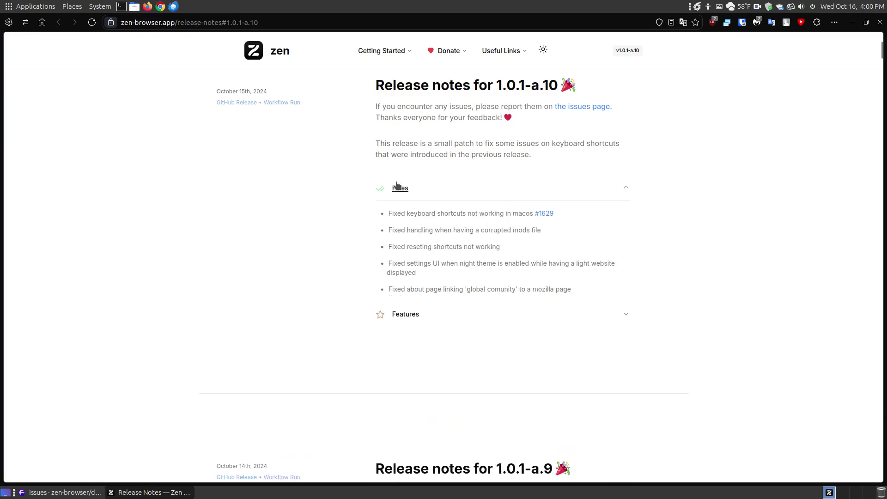
click(413, 314)
scroll(506, 294, down, 3)
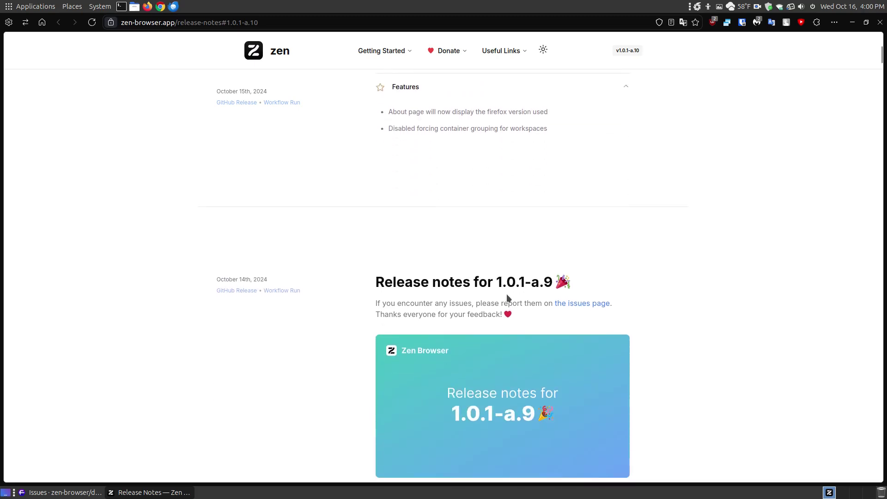
scroll(507, 298, down, 8)
scroll(477, 295, up, 5)
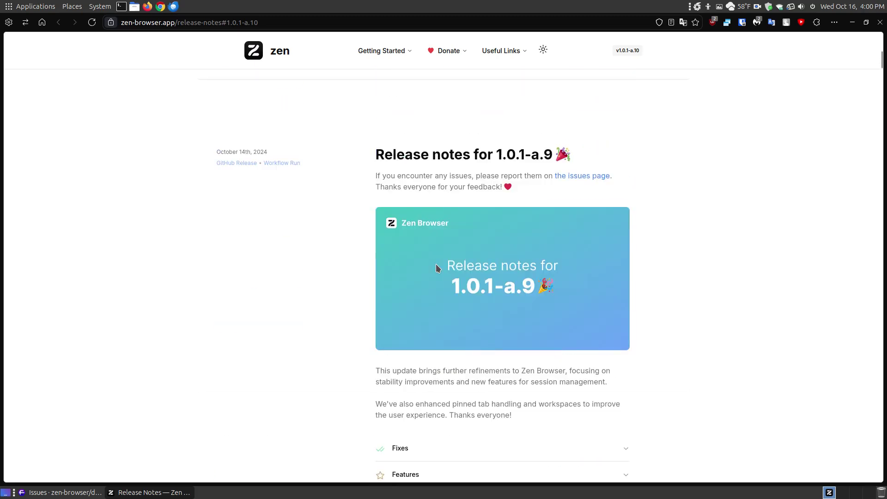
scroll(436, 264, up, 10)
- Visit Settings via the sidebar gear, then go back to the Release Notes tab
mouse_move(1, 87)
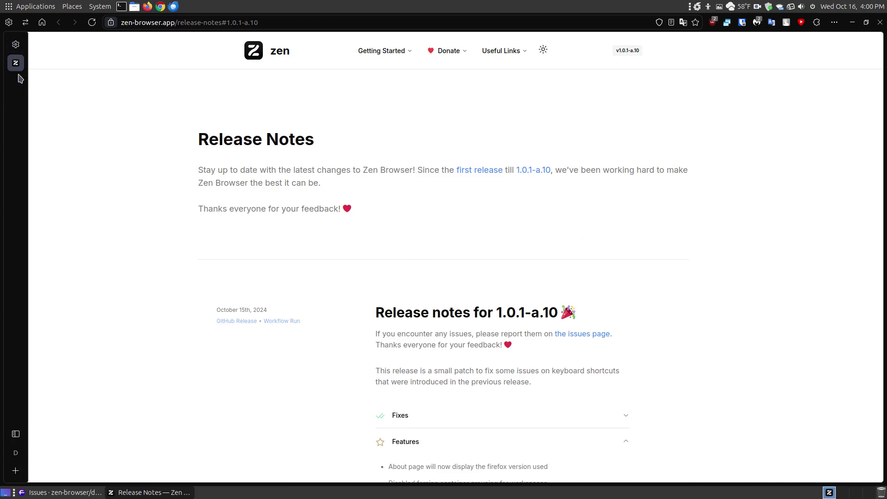
click(22, 45)
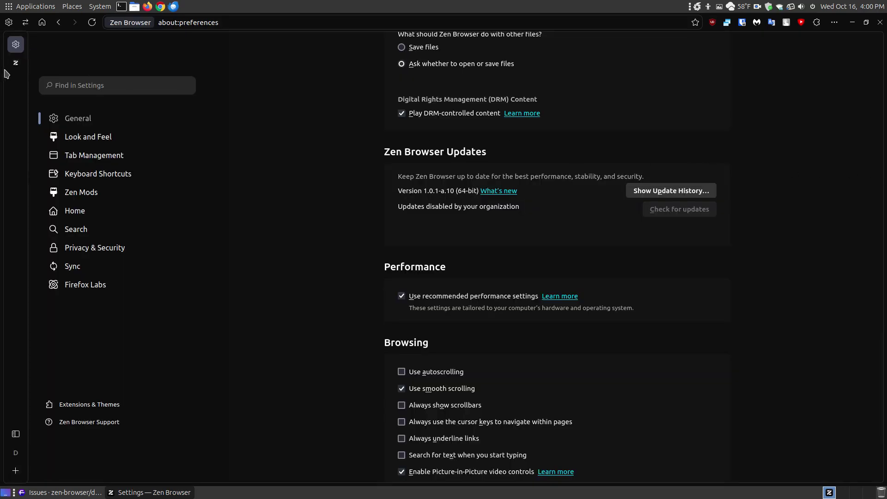
click(9, 68)
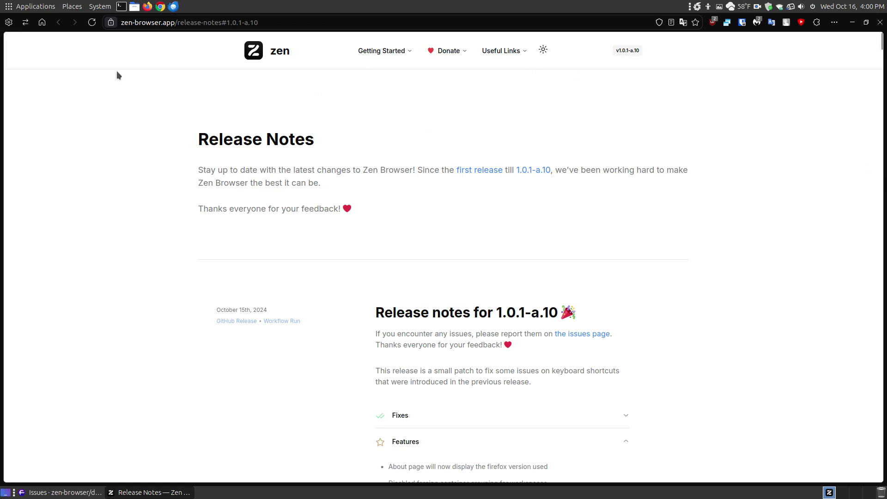
- Close the Release Notes tab from its sidebar context menu
mouse_move(1, 99)
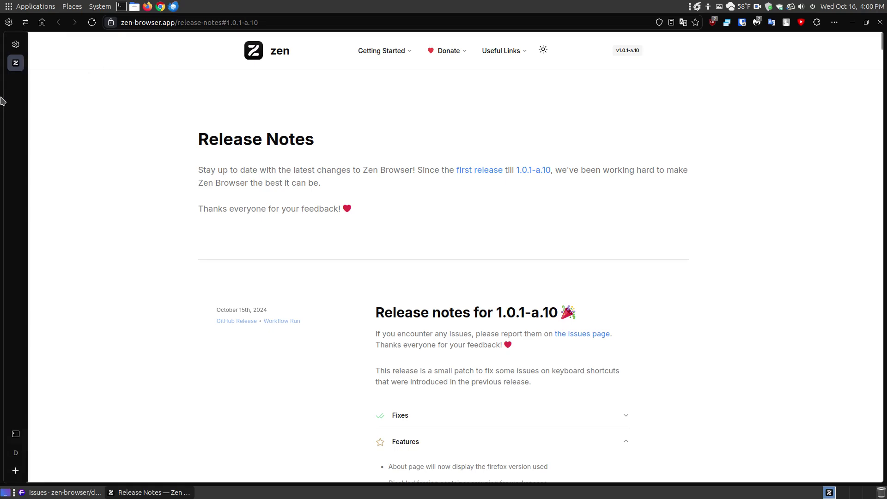
right_click(19, 64)
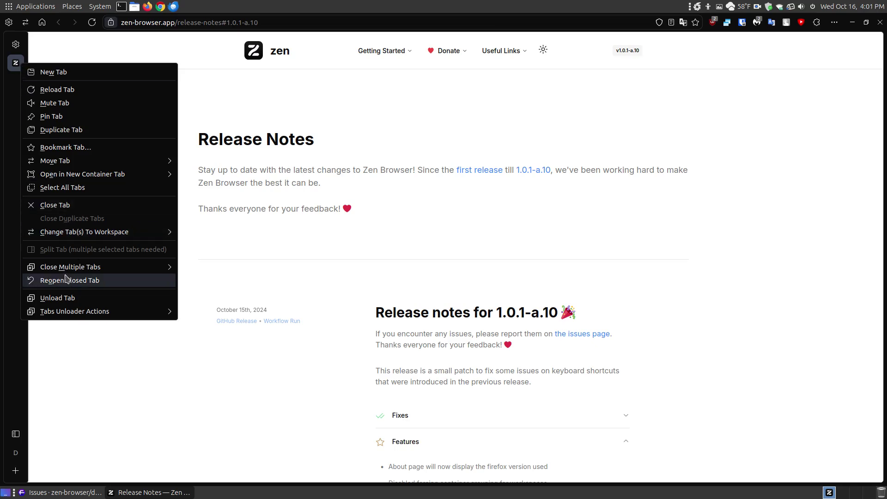
mouse_move(71, 268)
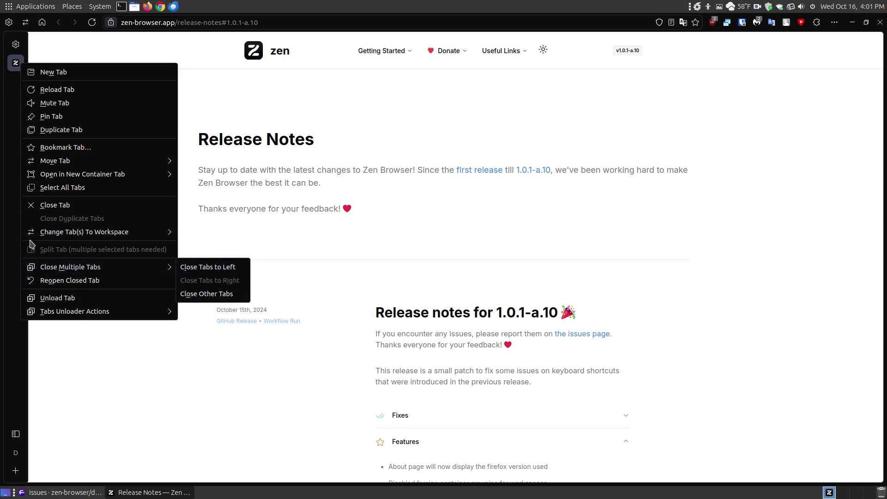
click(54, 206)
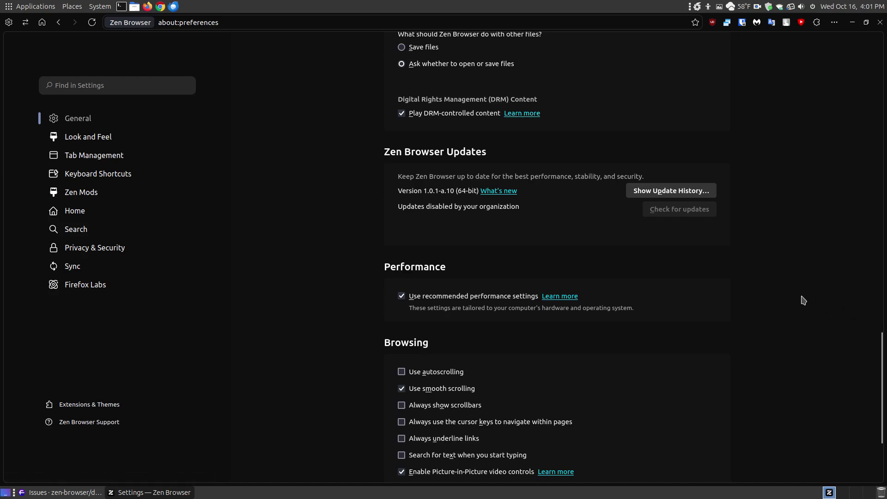
- Scroll to the end of the General settings, then switch to Look and Feel
scroll(803, 301, down, 3)
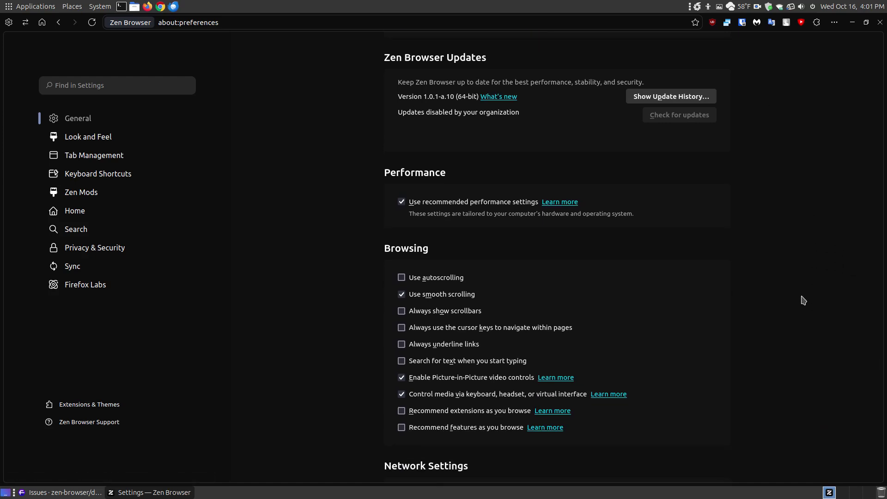
scroll(802, 300, down, 2)
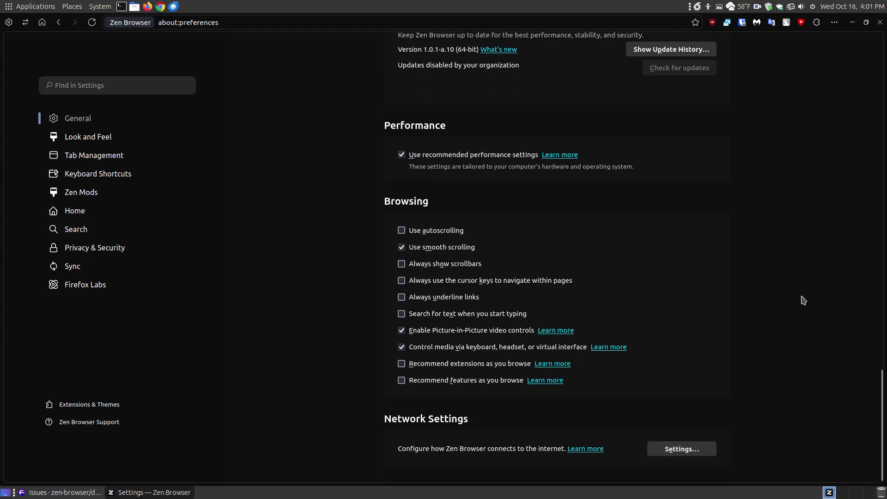
scroll(802, 300, down, 1)
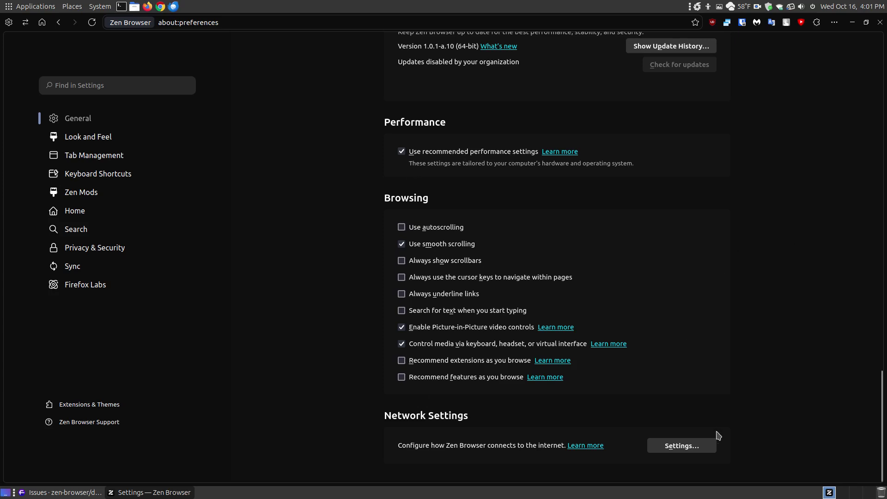
click(91, 139)
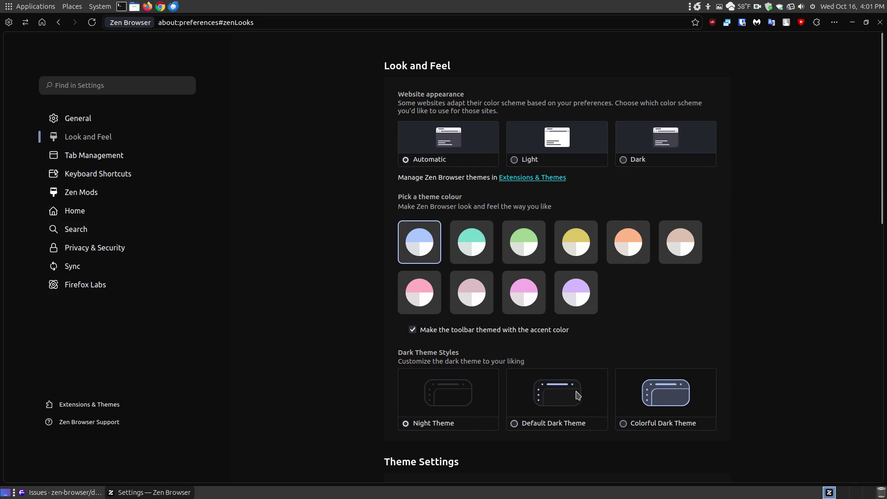
- Scroll through the theme, side panel and tab layout options, then switch to Tab Management
scroll(790, 305, down, 8)
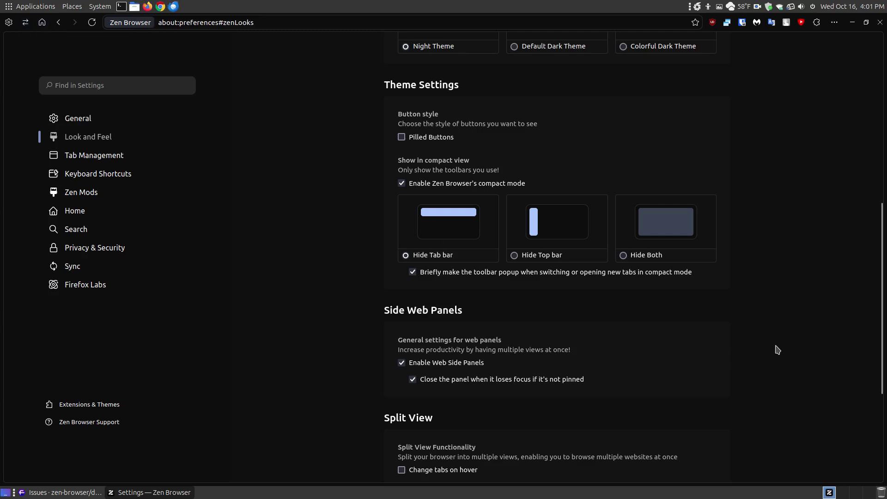
scroll(774, 349, down, 3)
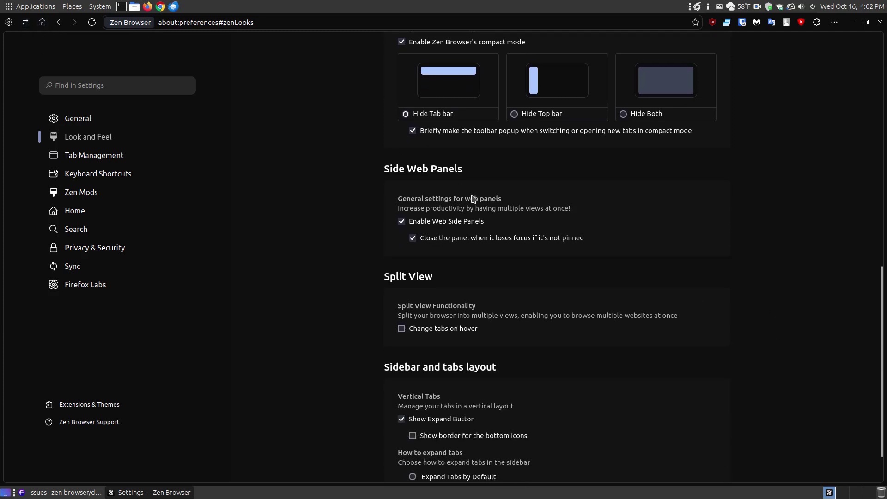
scroll(476, 200, down, 2)
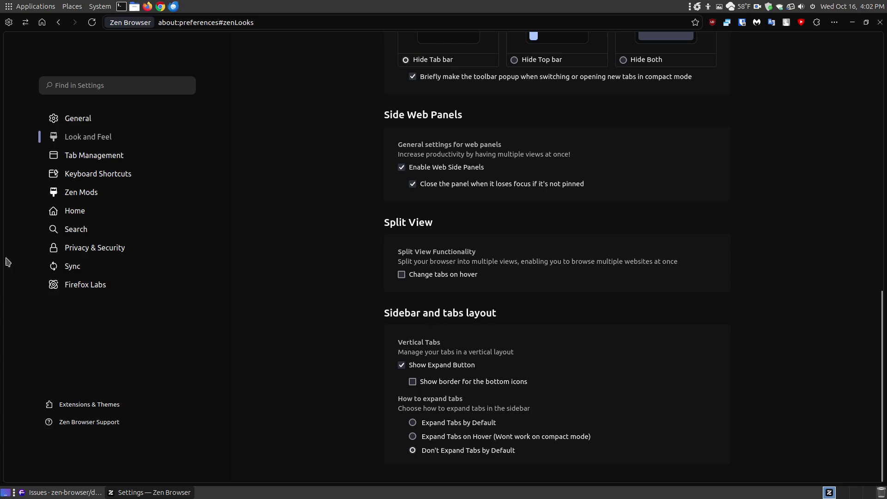
click(91, 163)
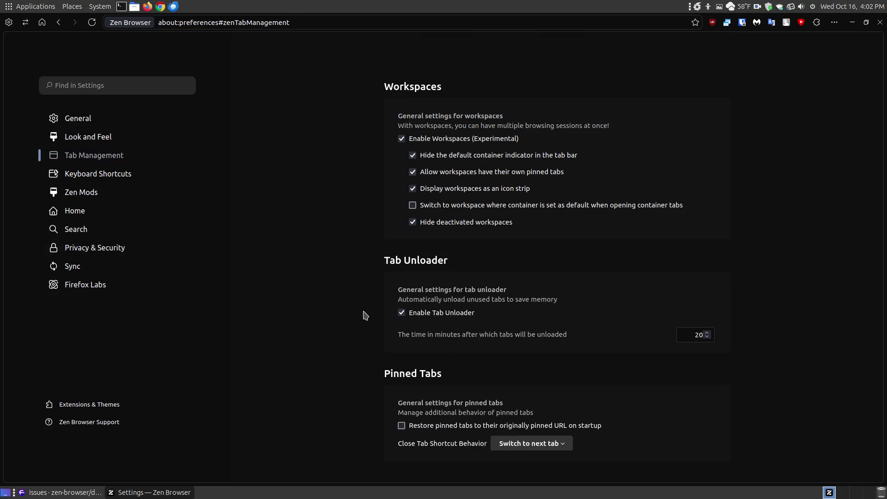
- Browse the Keyboard Shortcuts list, then move on to the Zen Mods settings
click(122, 178)
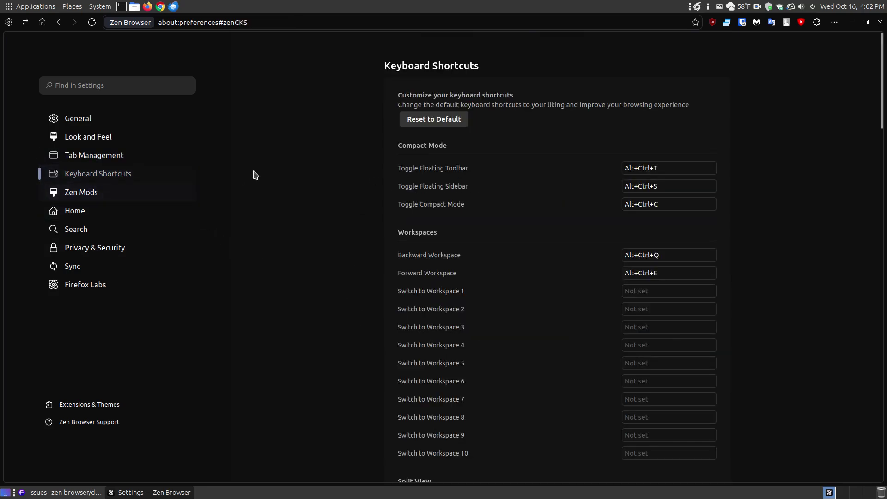
scroll(327, 185, down, 4)
scroll(327, 185, up, 4)
scroll(729, 324, down, 1)
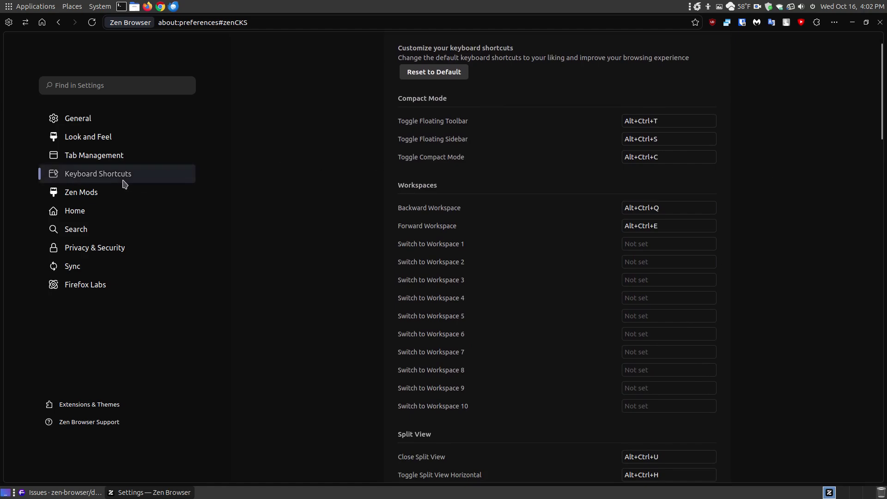
click(88, 193)
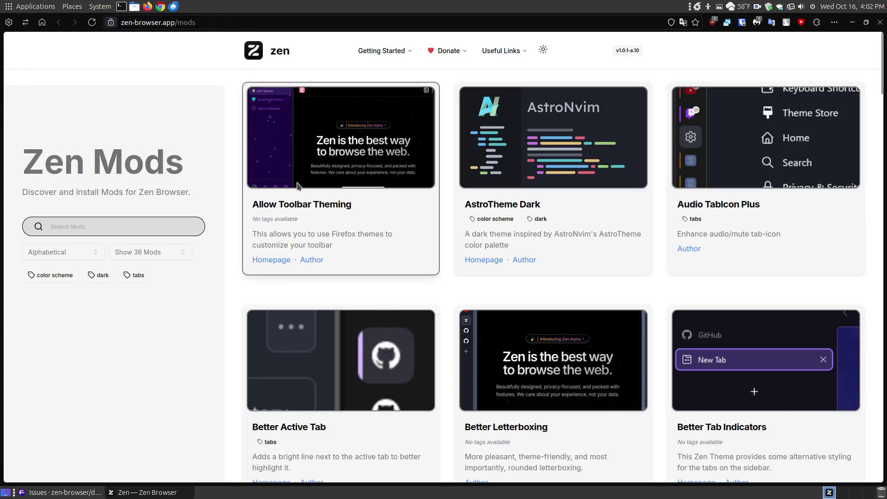
- Scroll the Zen Mods store grid down and back up, then open the store tab's context menu
scroll(536, 187, down, 15)
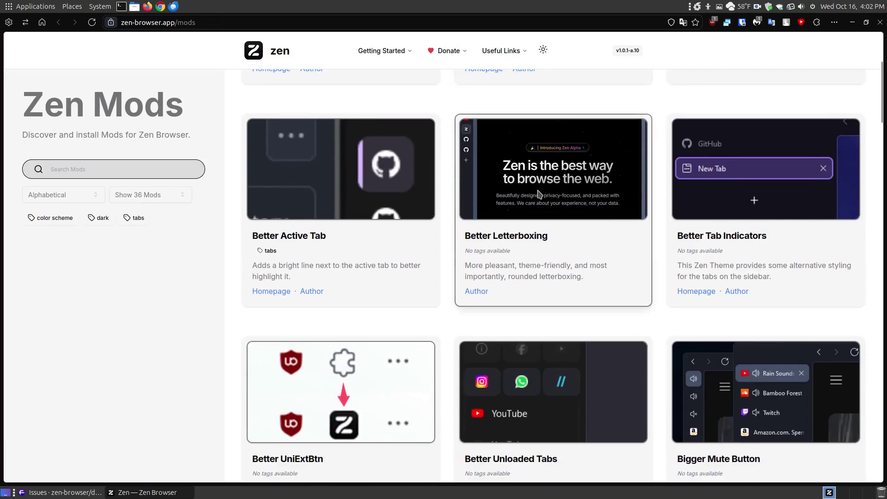
scroll(536, 194, down, 10)
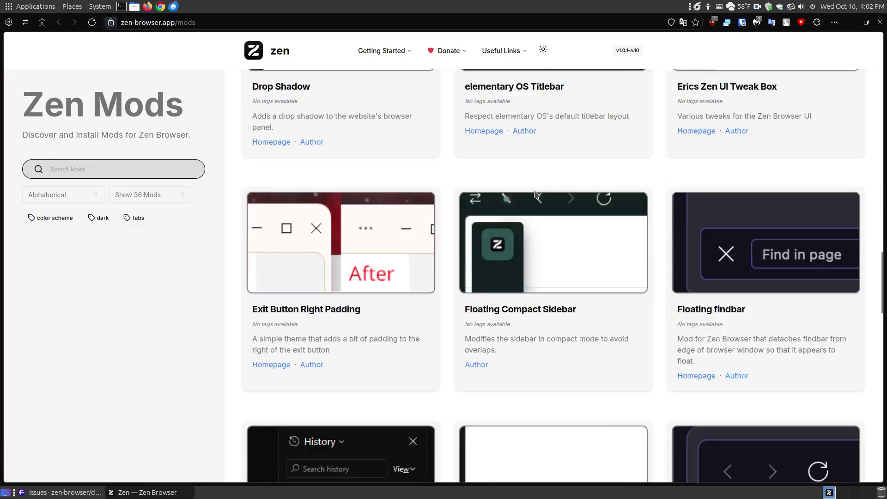
scroll(532, 189, up, 10)
scroll(527, 184, up, 15)
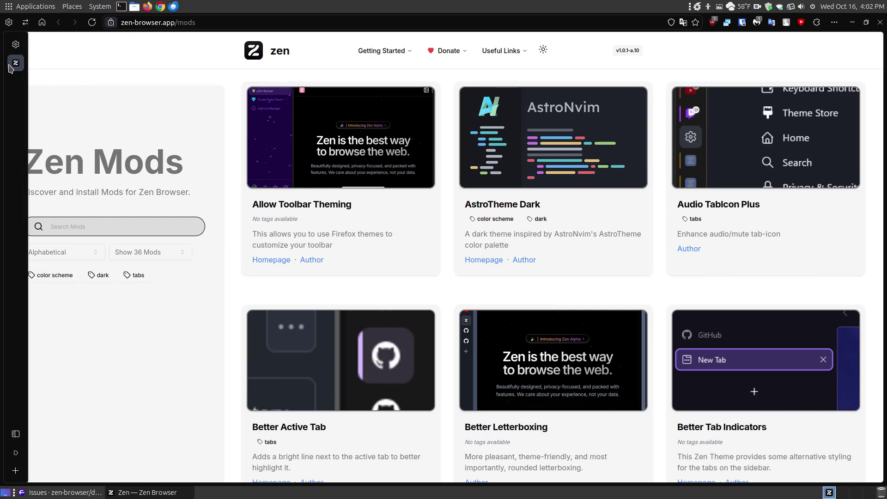
right_click(10, 65)
- Close the Zen Mods store tab and view the Home settings, with Firefox Home as the default
click(65, 213)
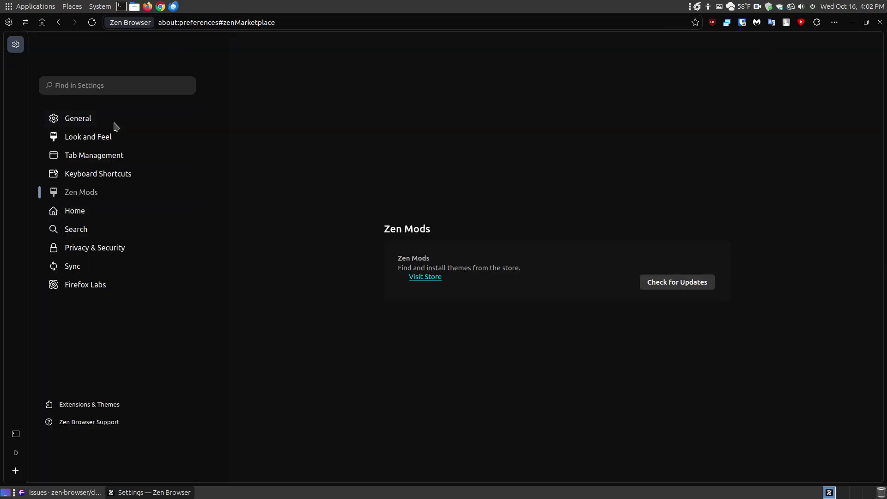
click(82, 215)
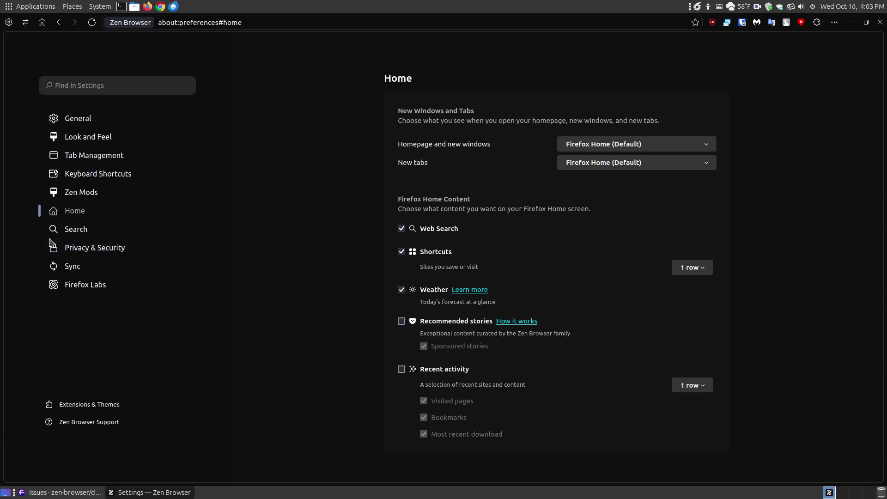
- Open the Search settings and check the engine list, keeping DuckDuckGo as the default engine
click(95, 231)
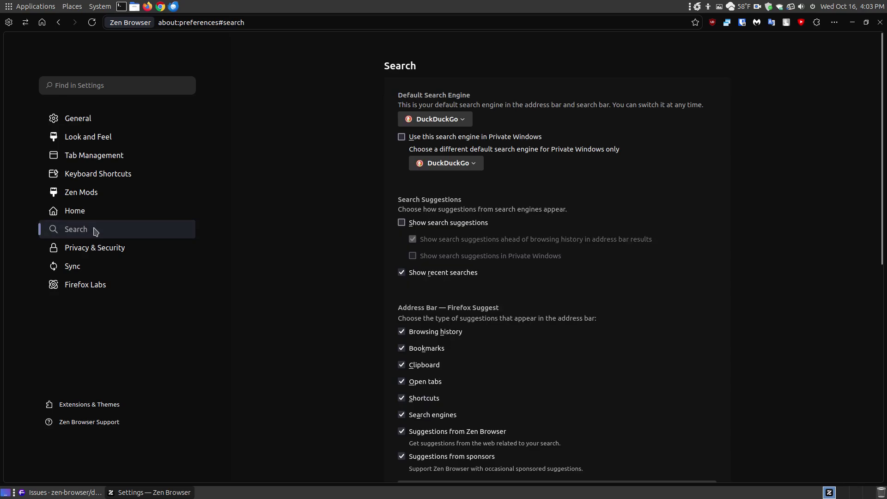
click(464, 121)
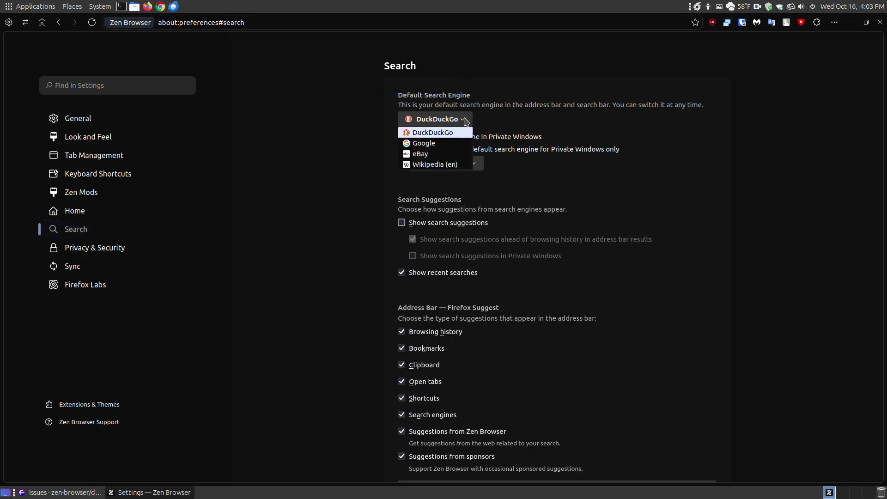
click(465, 121)
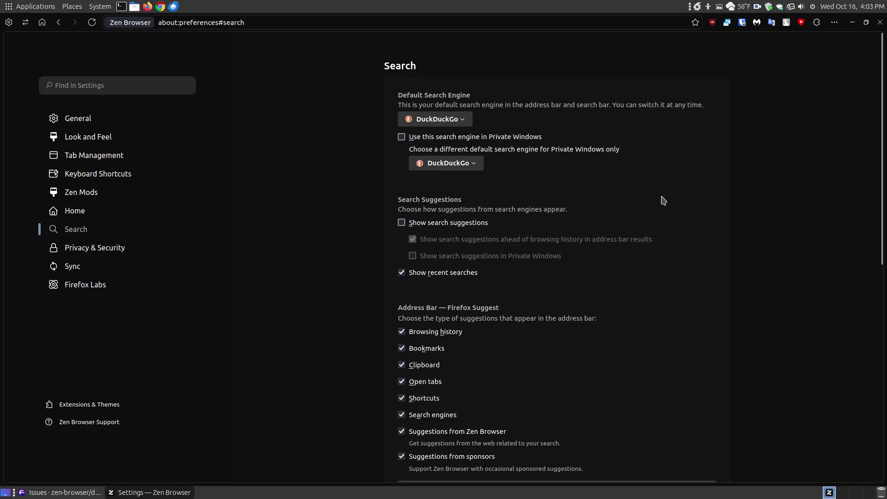
- Scroll down to Search Shortcuts, then go to the Privacy & Security page
scroll(647, 199, down, 2)
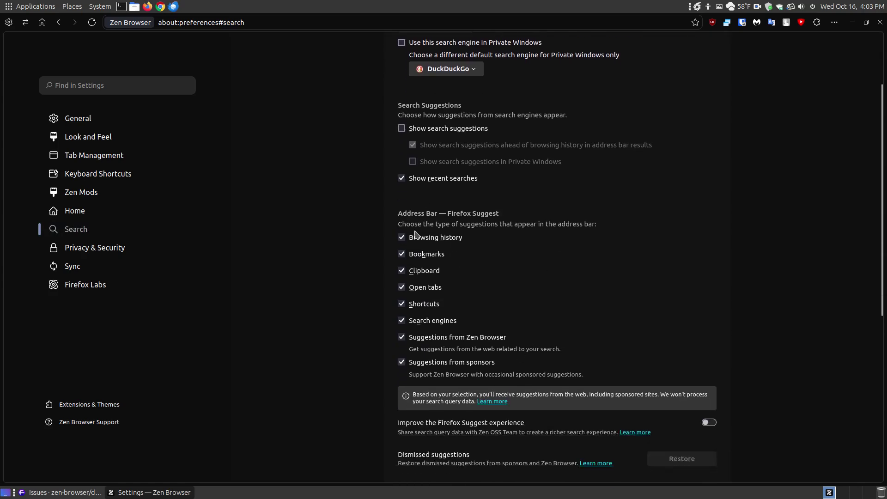
scroll(768, 215, down, 6)
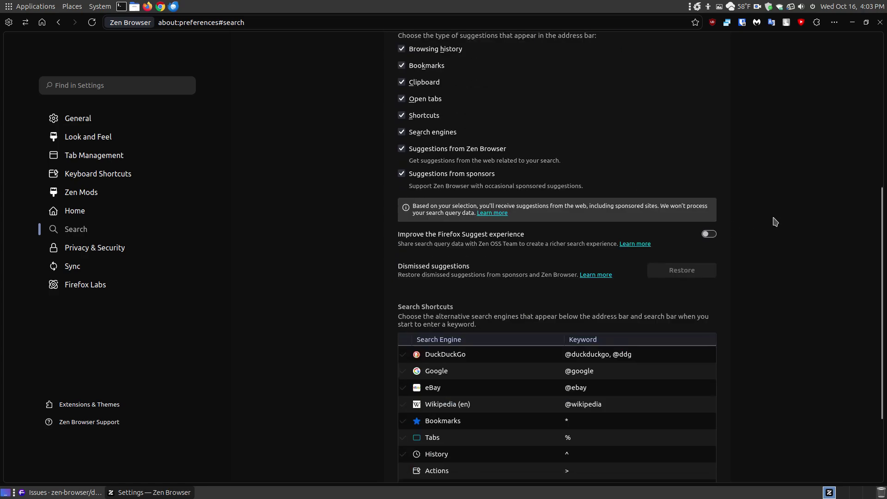
scroll(775, 222, down, 1)
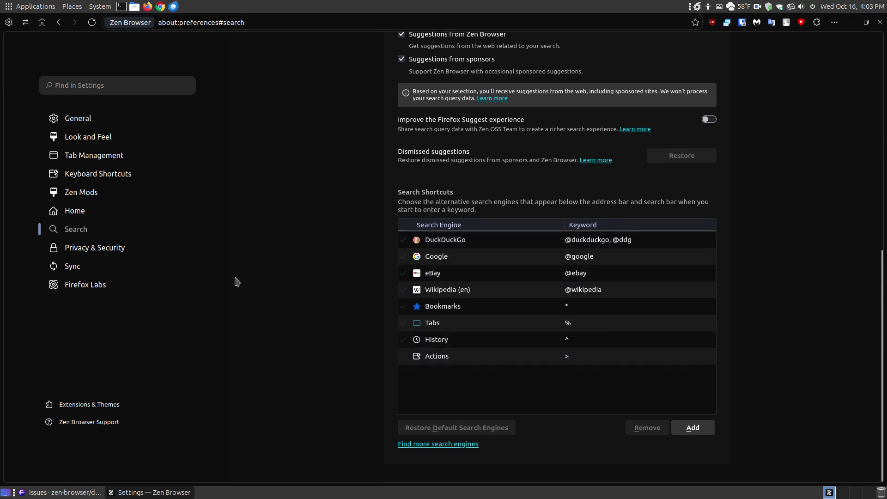
click(104, 250)
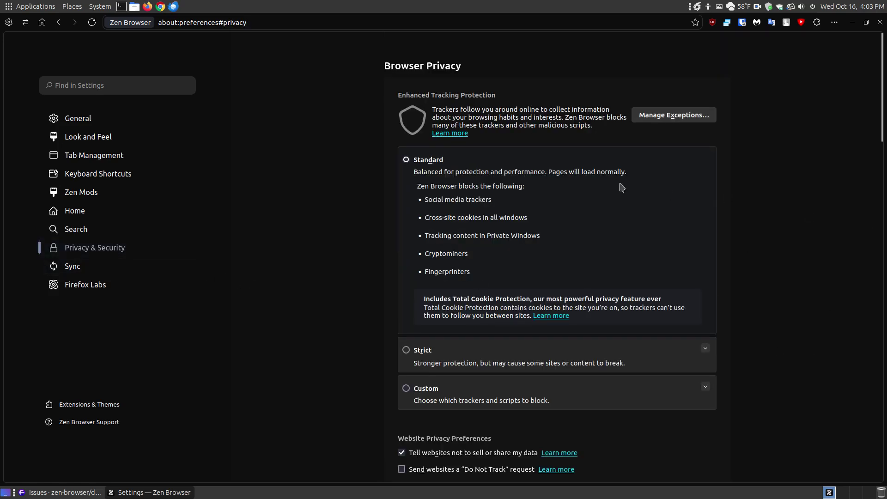
- Scroll down the Privacy & Security page to the 'Do Not Track' request option
scroll(451, 241, down, 2)
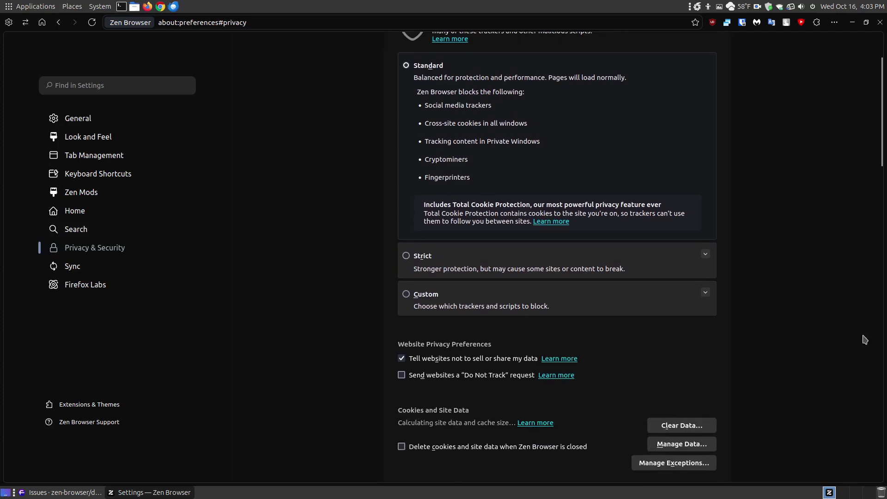
scroll(856, 337, down, 2)
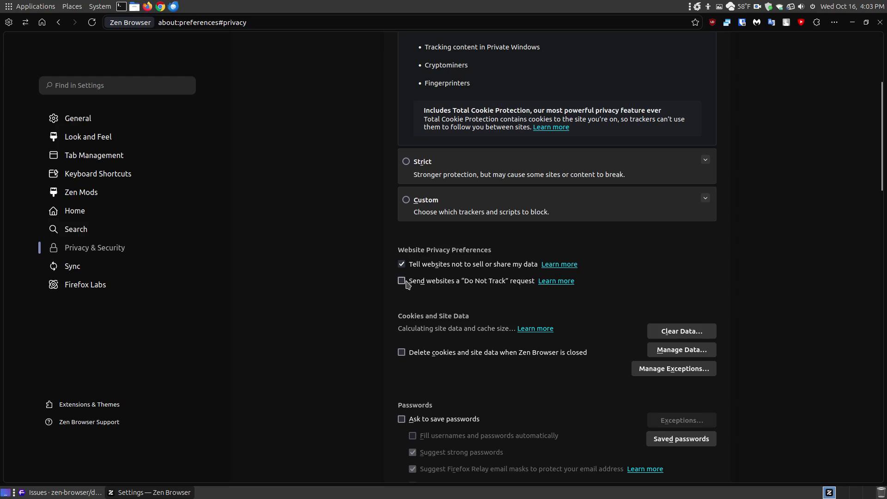
scroll(842, 272, down, 3)
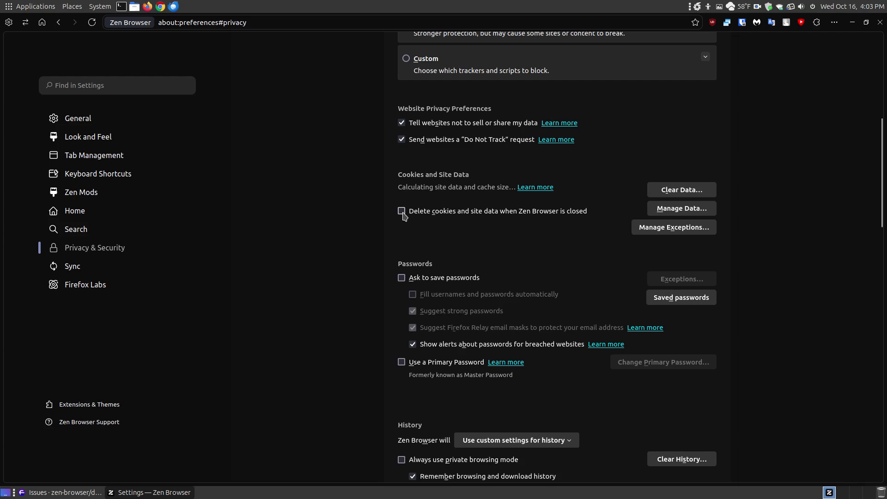
- Scroll through the Passwords, History, Permissions, Security and DNS over HTTPS settings
scroll(646, 286, down, 3)
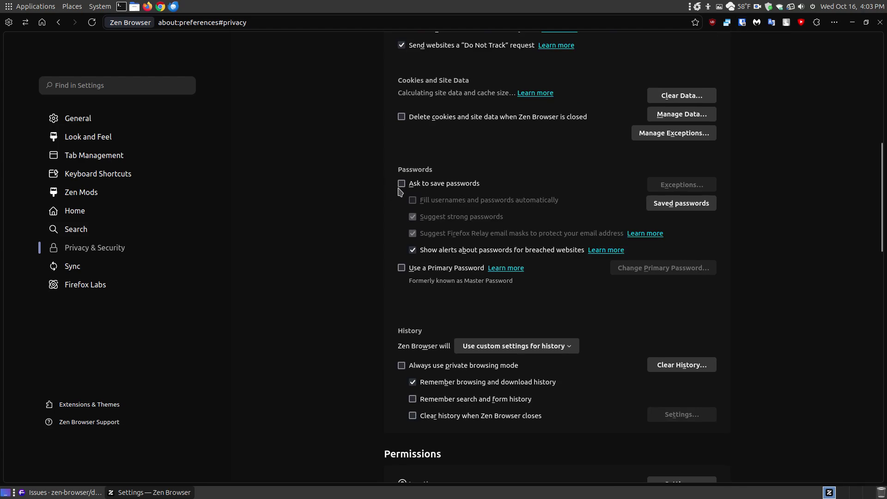
scroll(831, 277, down, 5)
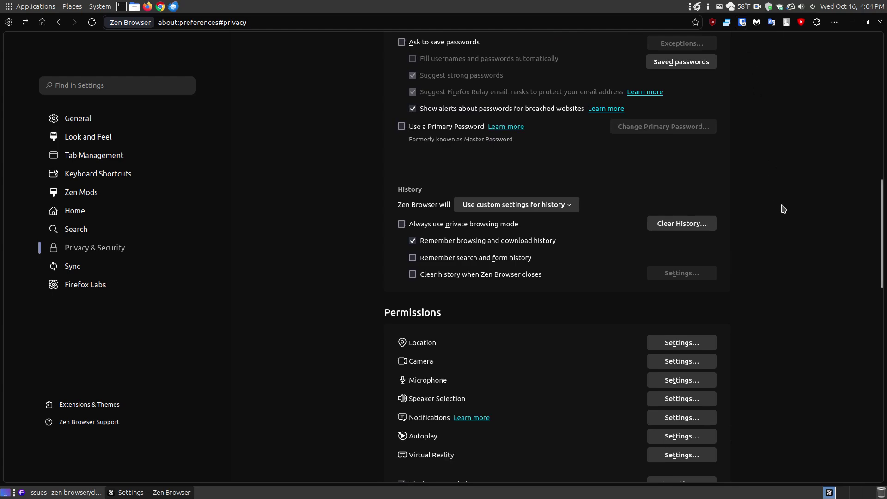
scroll(783, 208, down, 3)
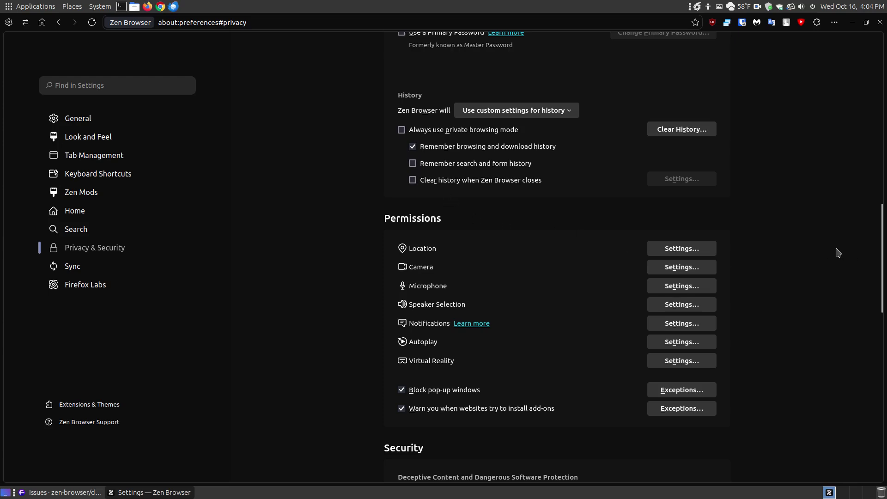
scroll(838, 253, down, 7)
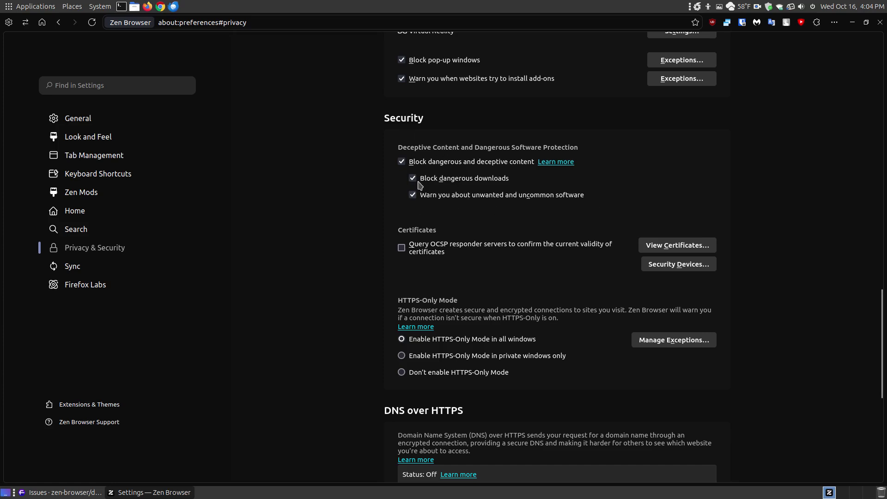
scroll(753, 230, down, 2)
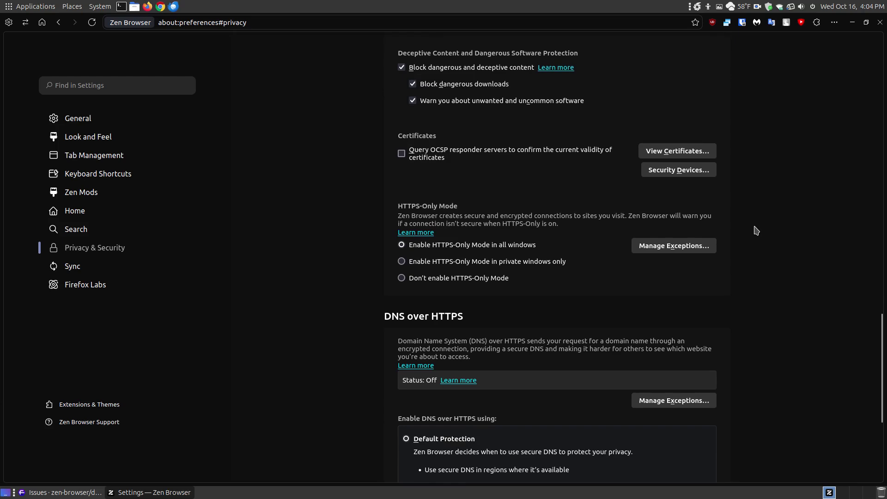
scroll(538, 344, down, 5)
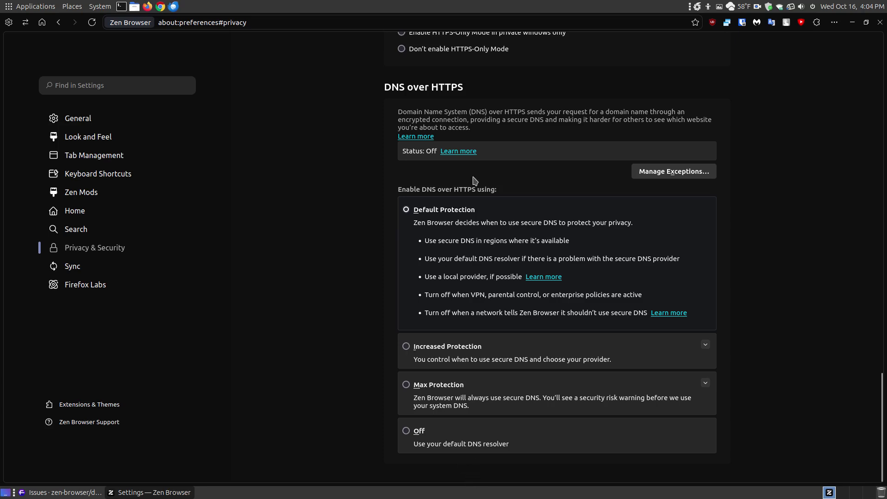
- Scroll back up and bring the zen-browser/desktop GitHub Issues window to the front
scroll(789, 252, up, 1)
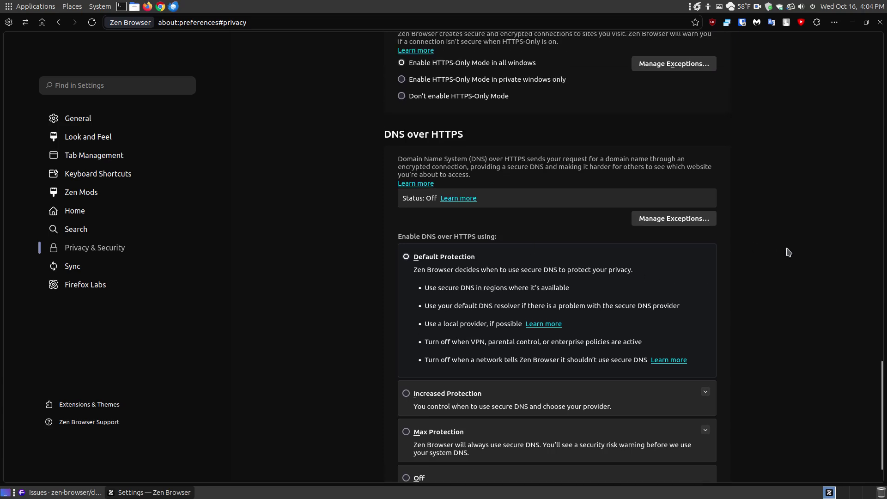
scroll(788, 252, up, 3)
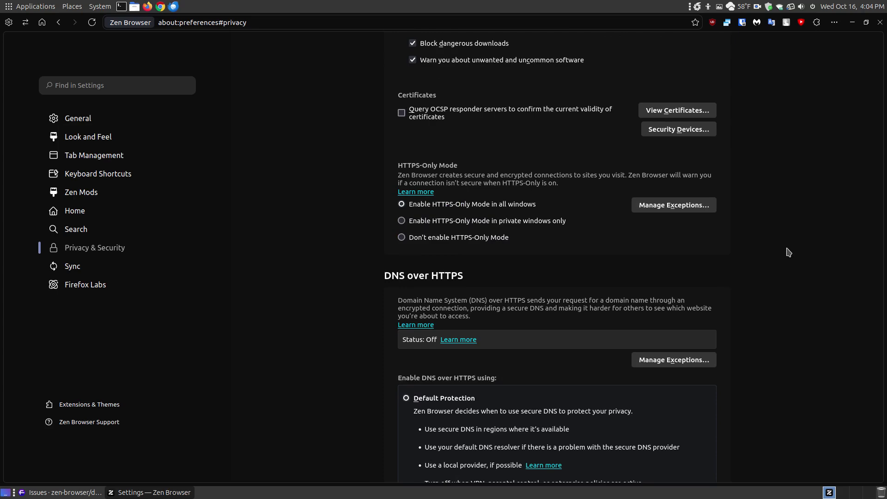
scroll(789, 252, up, 12)
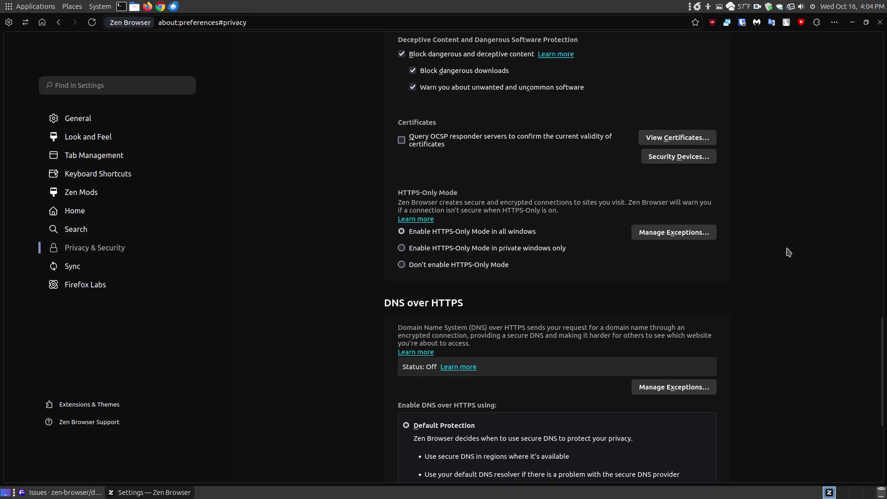
scroll(788, 252, up, 15)
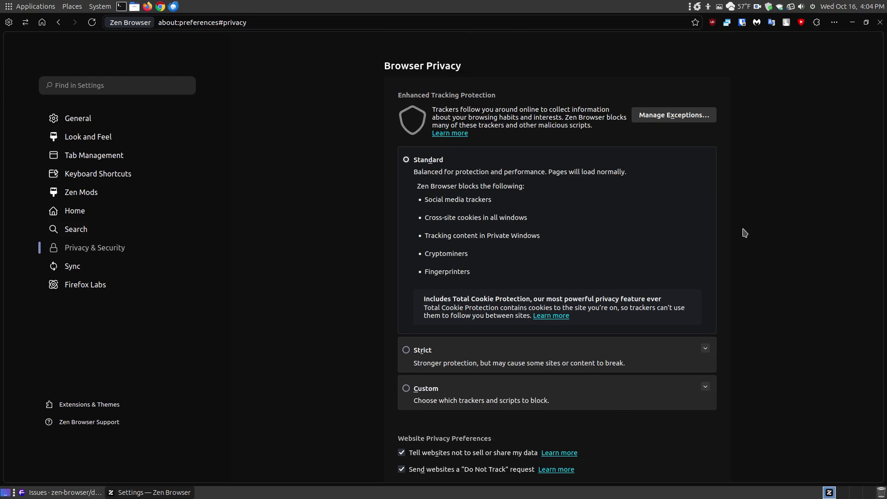
click(64, 492)
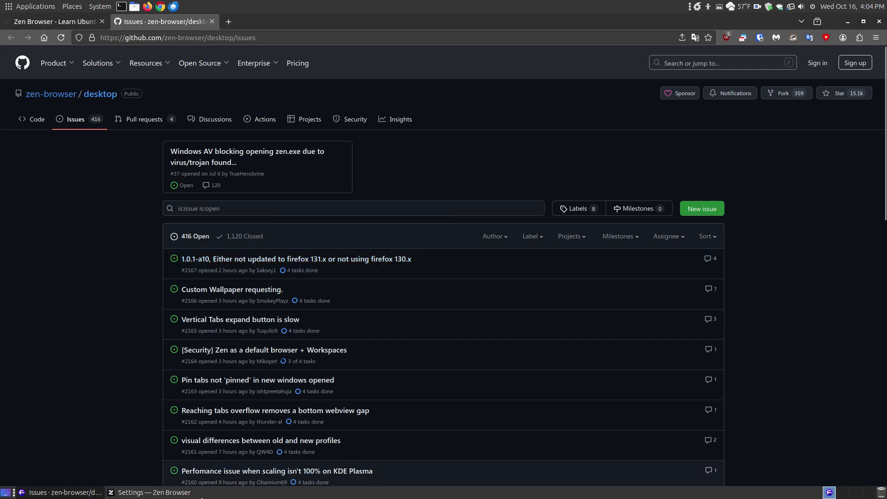
- Switch between GitHub and the Zen settings window, ending on Zen with its main menu open
click(153, 492)
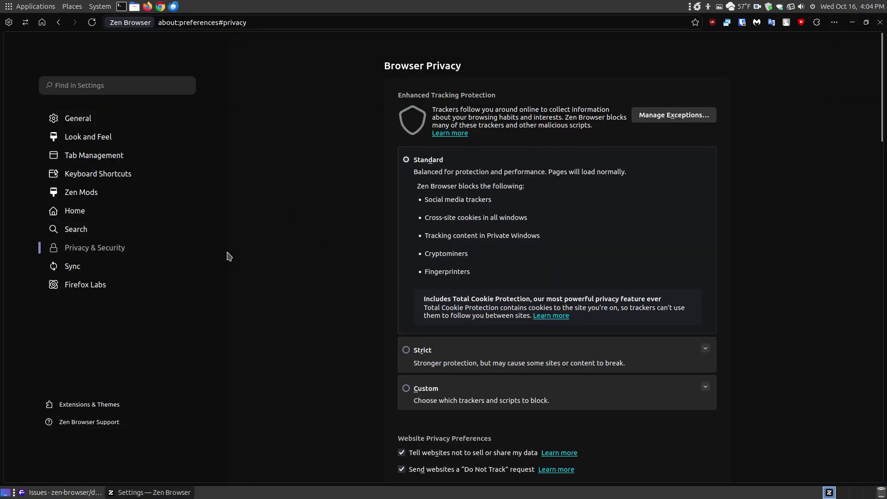
click(97, 493)
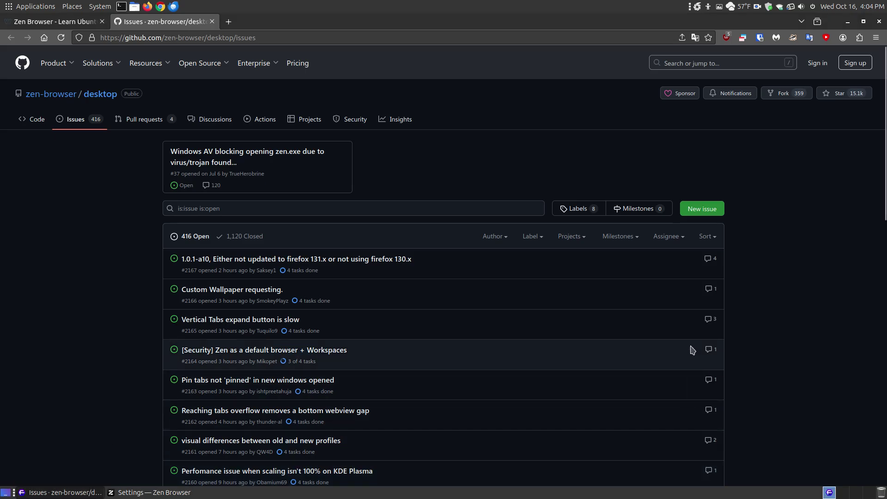
click(153, 492)
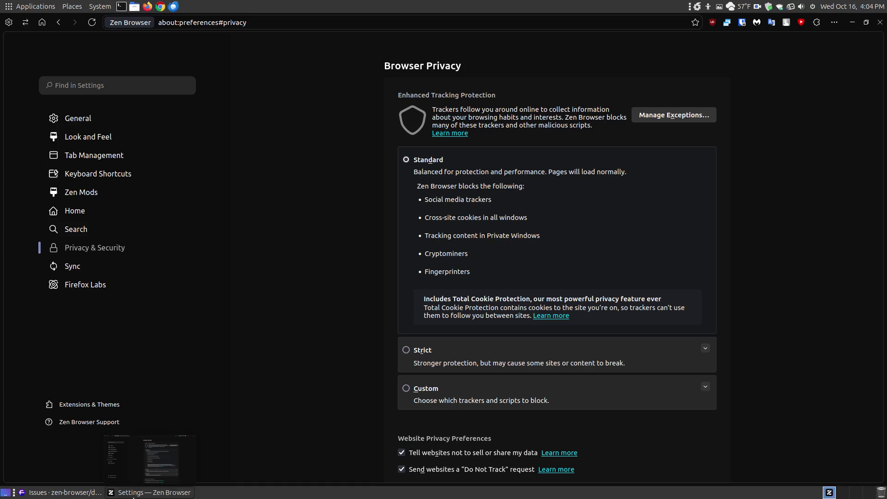
click(834, 23)
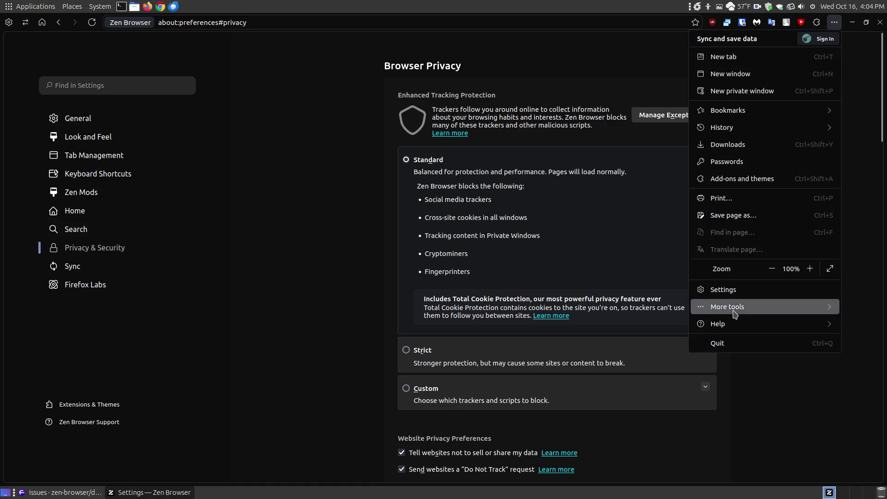
- Open Help > About Zen to see version 1.0.1-a.10 (Firefox 130.0), then return to GitHub issues
click(767, 307)
click(696, 39)
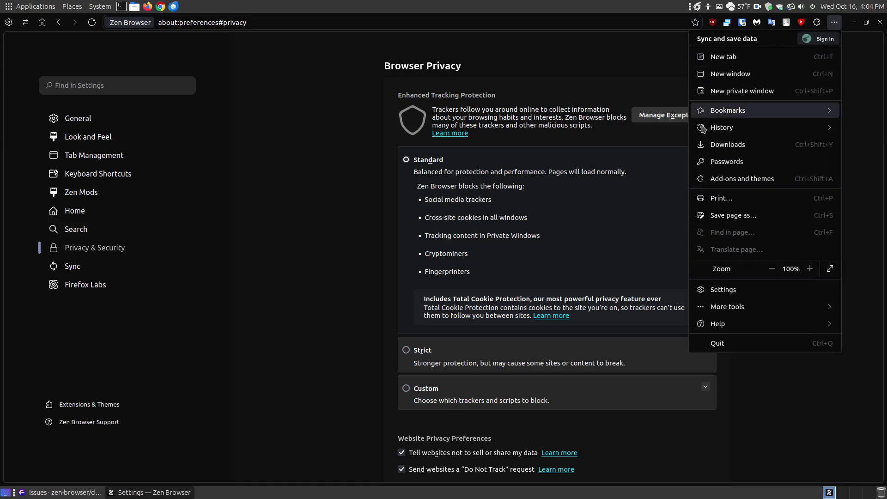
click(732, 324)
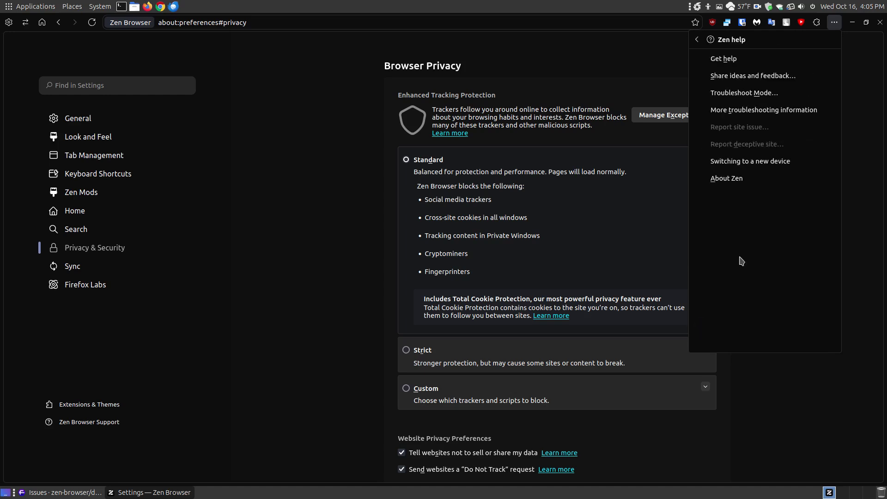
click(733, 179)
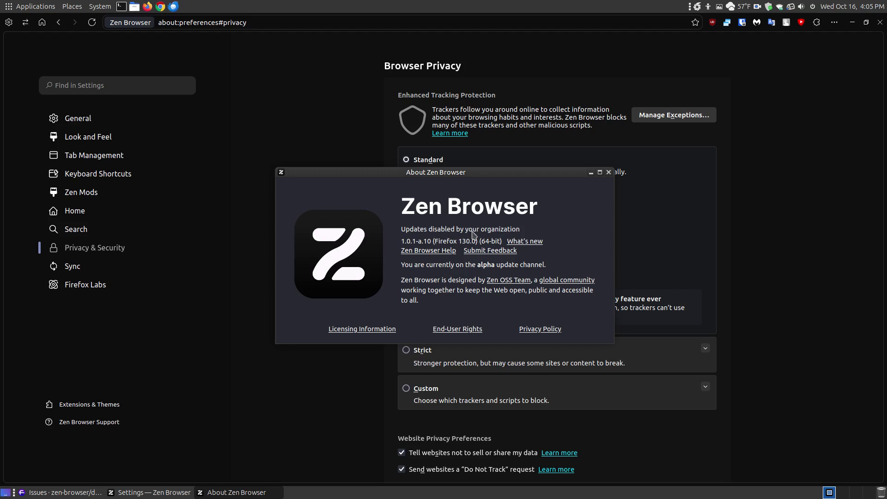
click(64, 492)
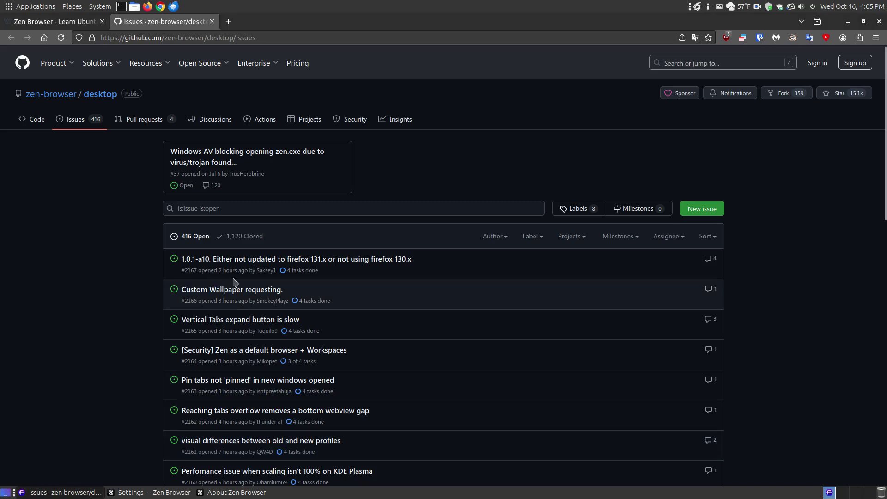
- Open GitHub issue #2167 and view its about:config screenshot at full size
click(245, 492)
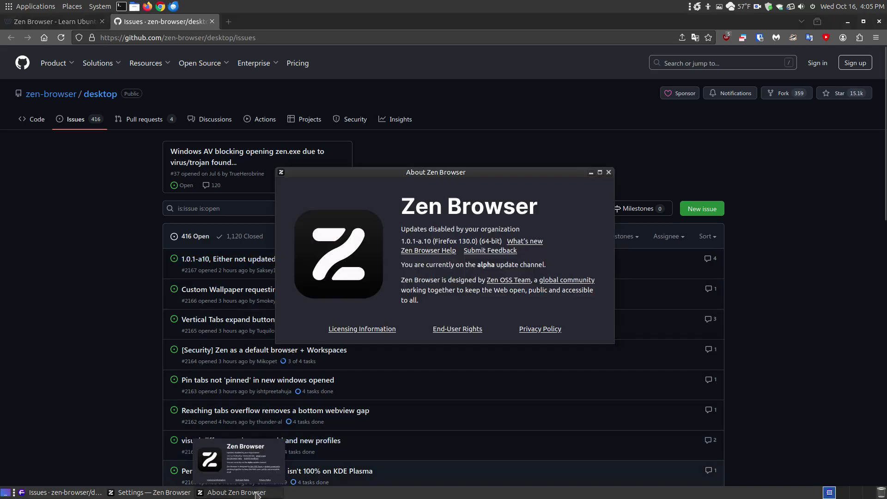
click(87, 493)
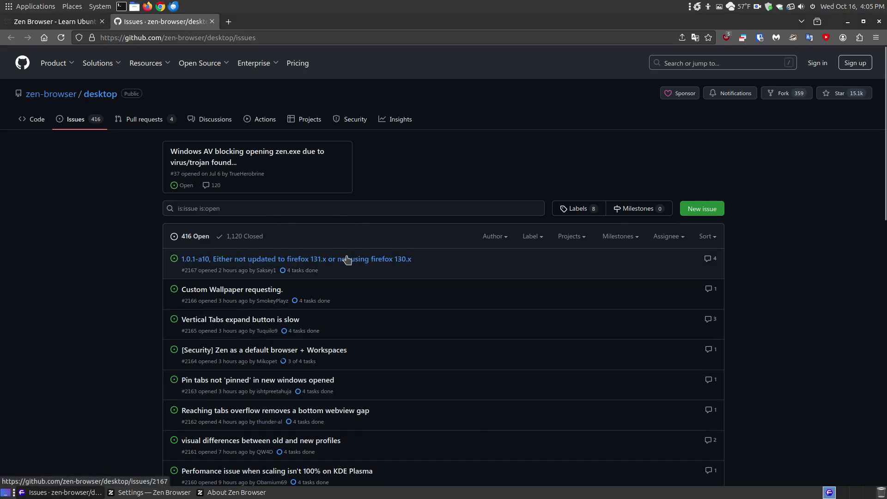
click(397, 258)
scroll(508, 347, down, 20)
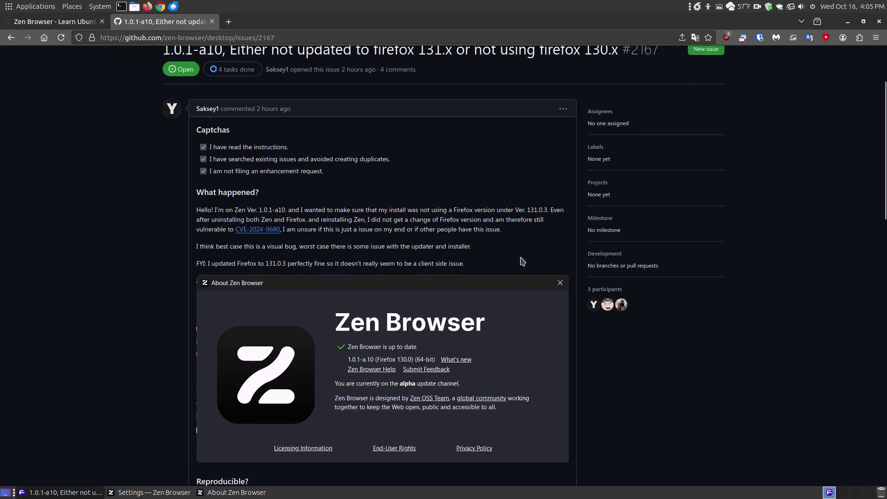
scroll(355, 303, up, 6)
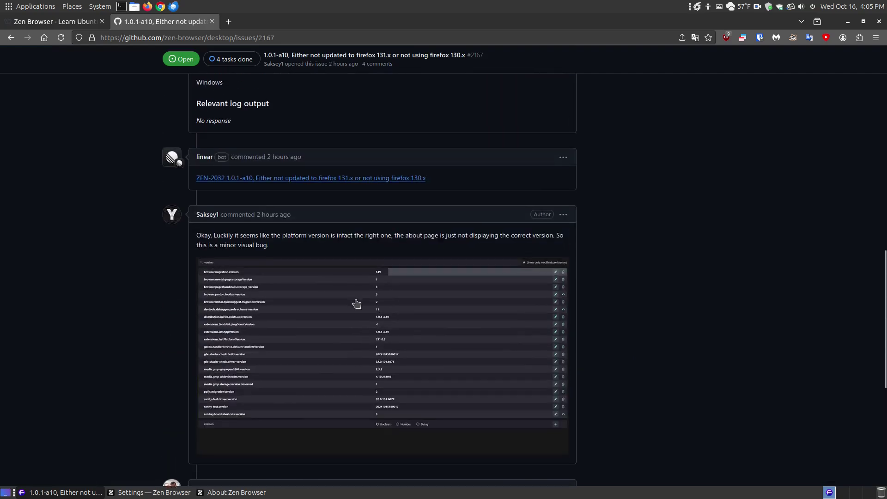
click(354, 302)
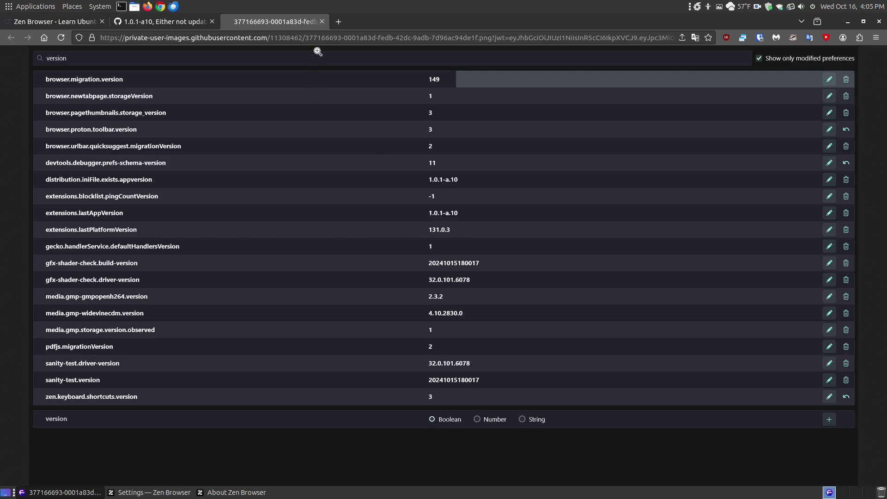
click(322, 21)
- Go to the zen-browser/desktop README and read its Firefox 131.0.3 compatibility note
scroll(322, 184, up, 5)
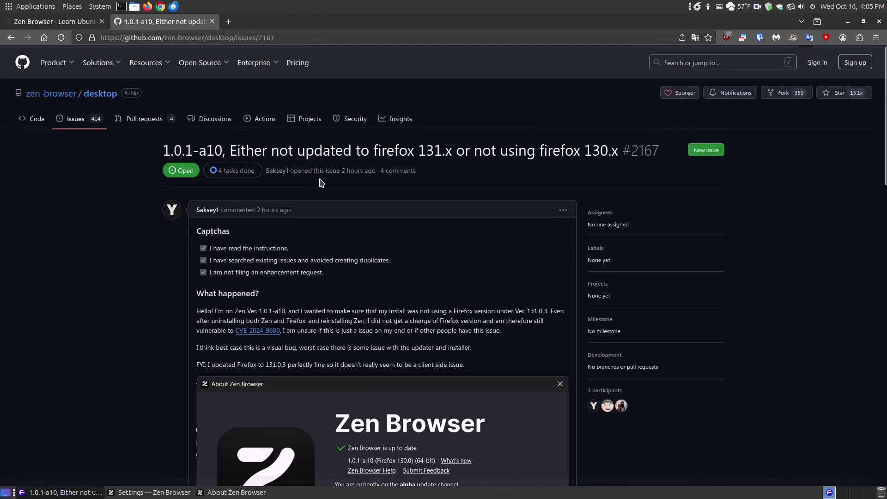
click(108, 92)
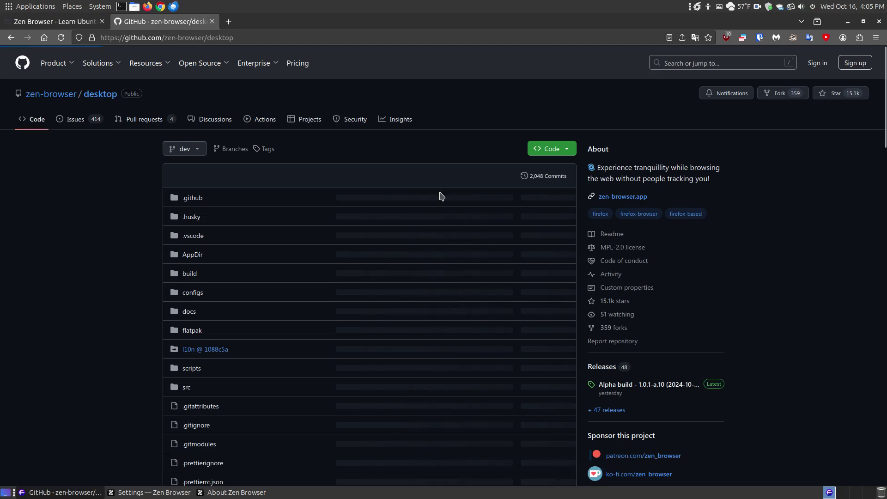
scroll(439, 194, down, 10)
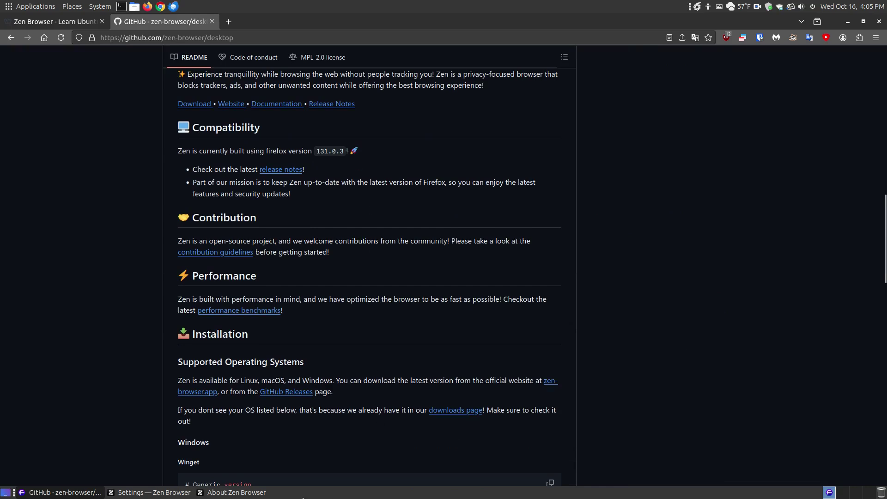
- Close the About Zen Browser dialog and bring the Zen settings window back to the front
click(235, 492)
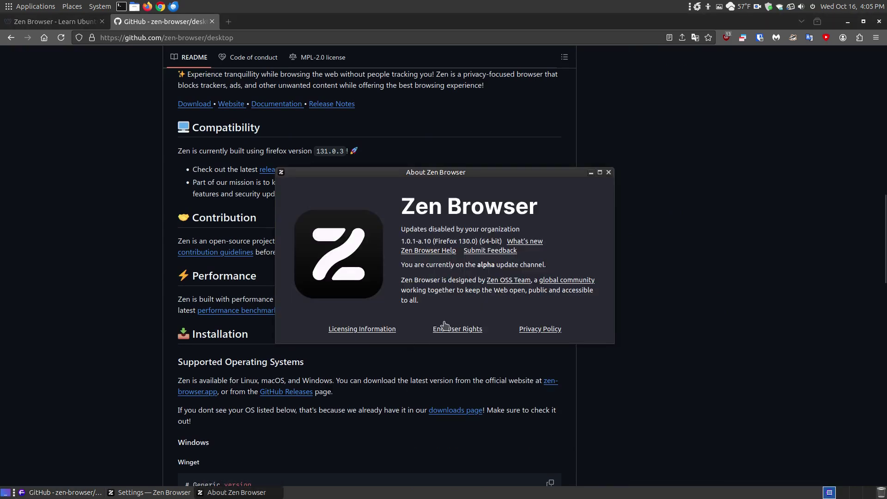
click(607, 172)
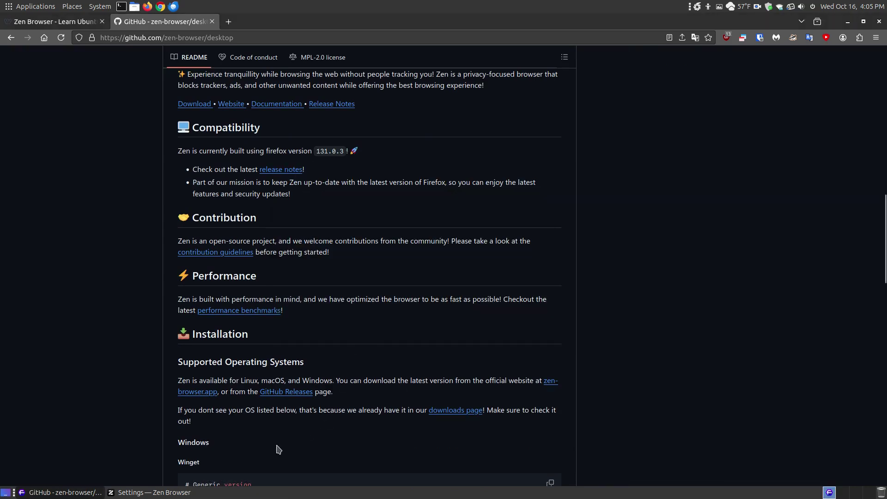
click(134, 491)
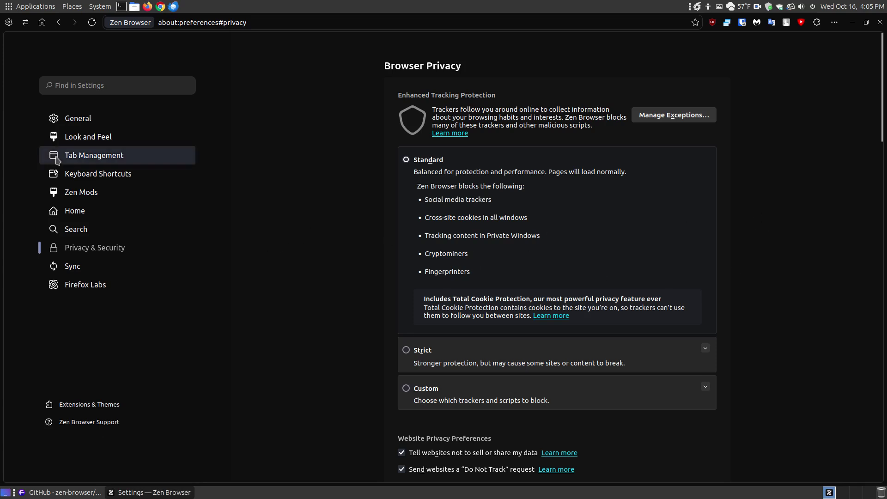
- Switch to the Zen new-tab page, then open and close the Zen Sidebar web panel
mouse_move(4, 75)
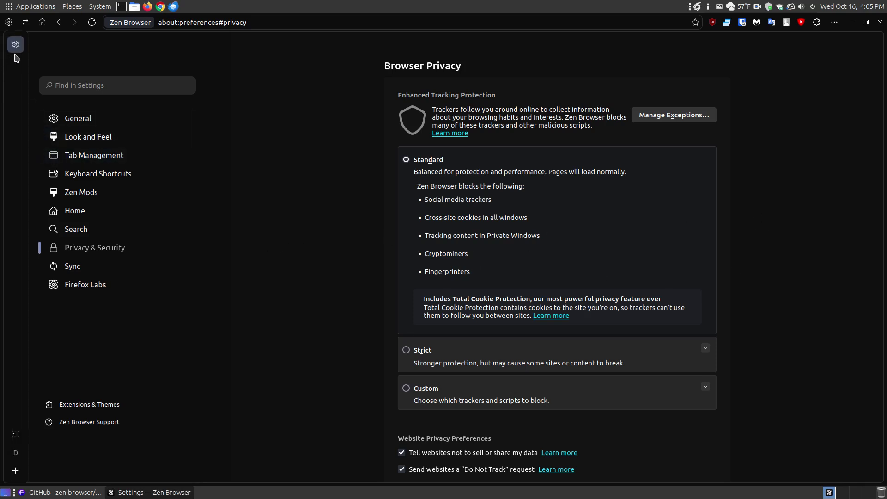
click(42, 22)
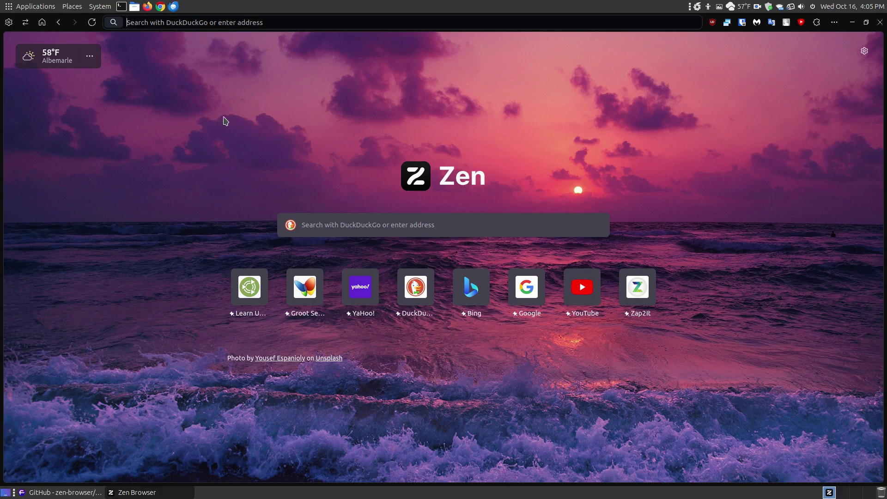
mouse_move(1, 289)
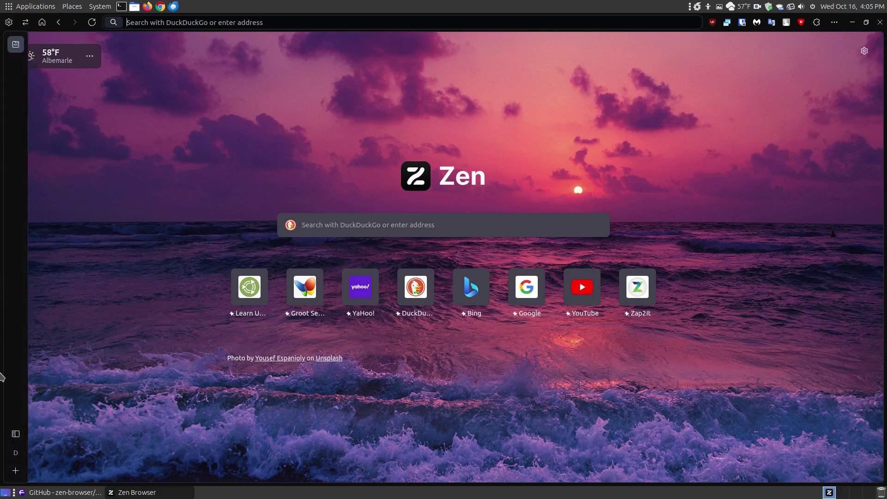
click(17, 431)
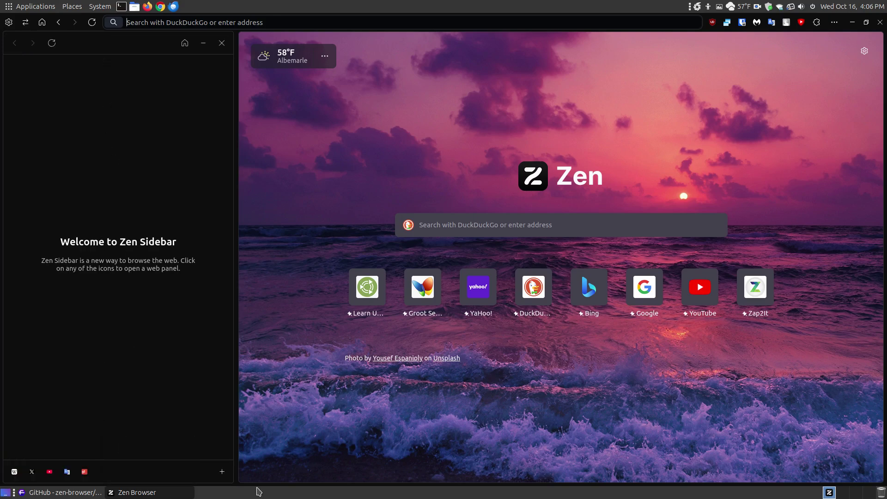
mouse_move(2, 340)
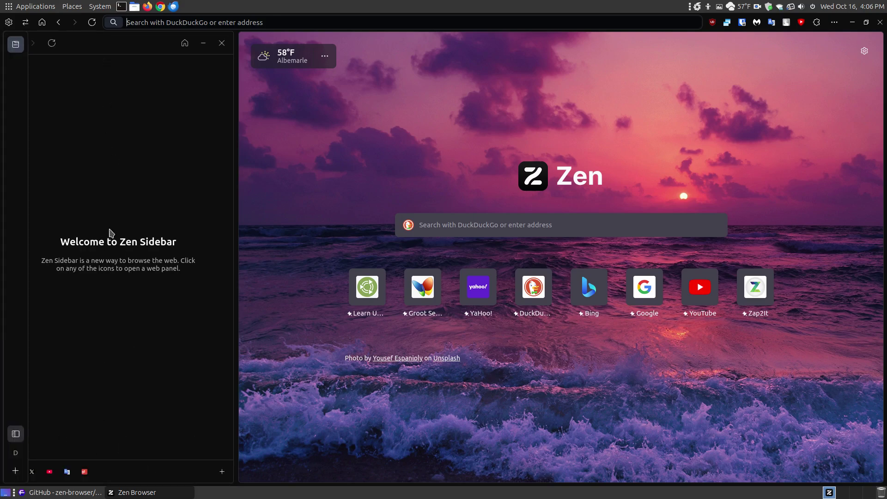
click(221, 43)
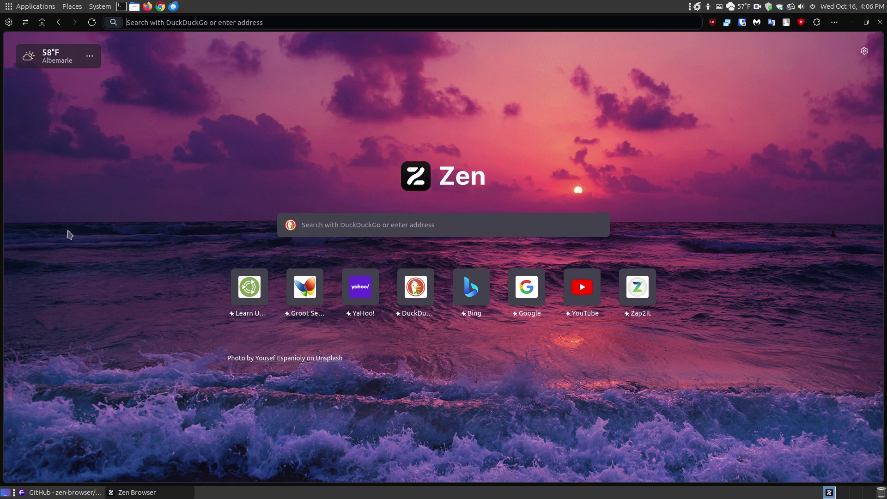
- Minimise the Zen Browser window and then the Firefox GitHub window to reveal the desktop
mouse_move(1, 389)
click(852, 22)
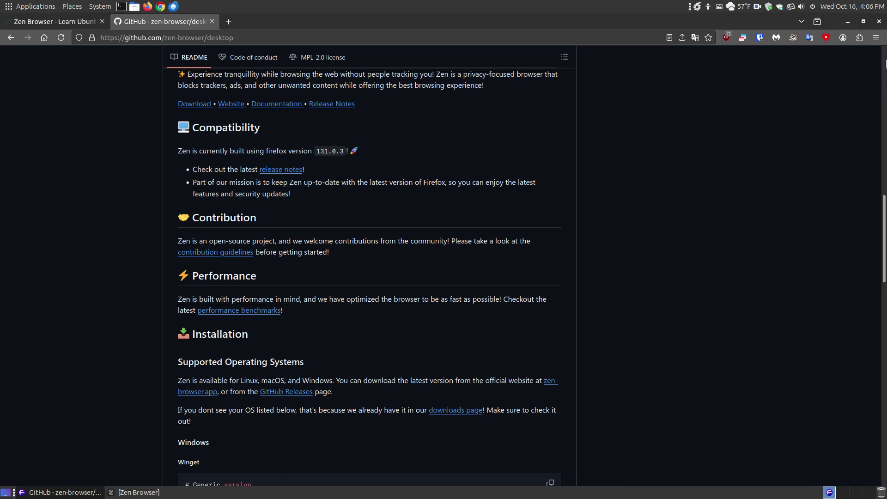
click(846, 22)
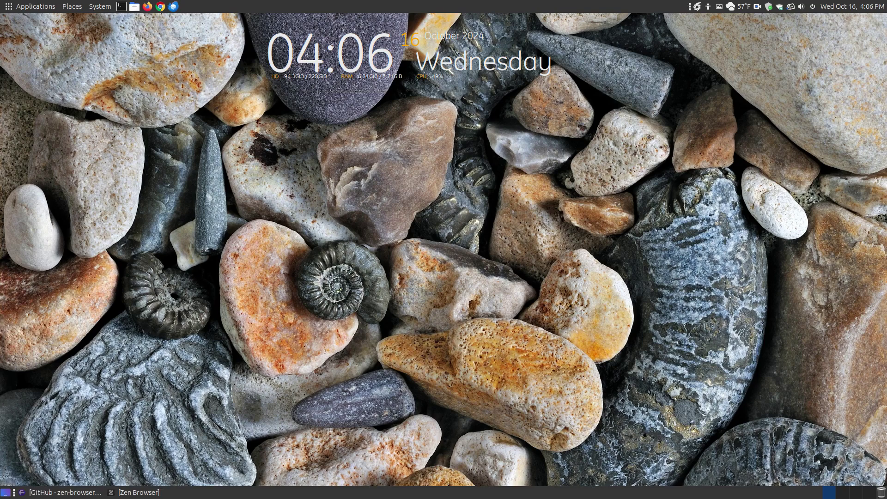